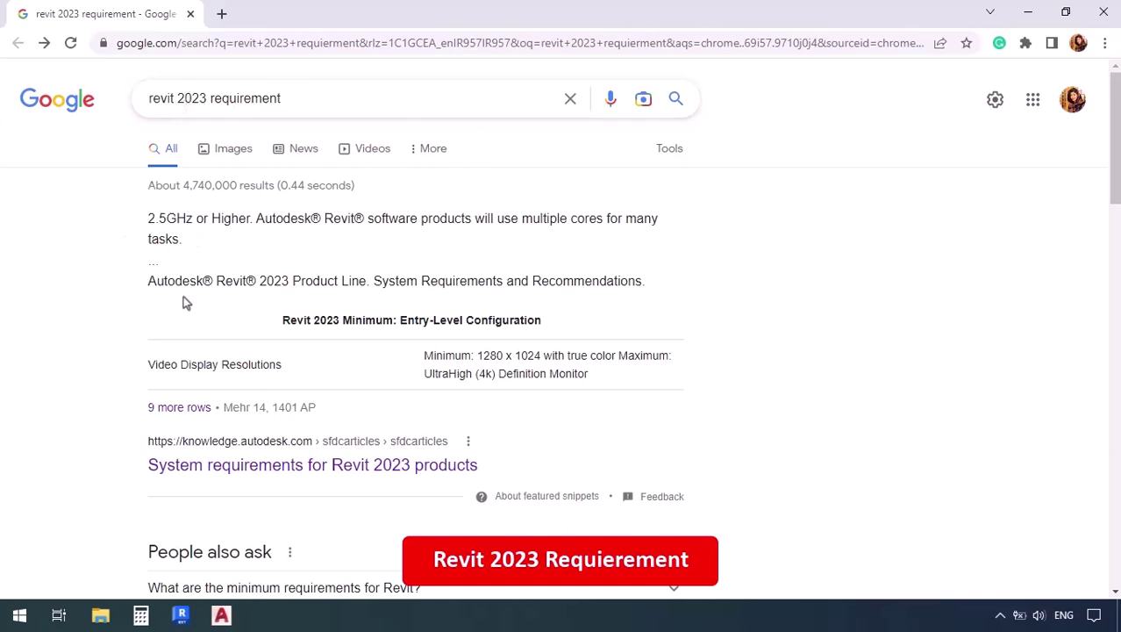
Step: Review the Revit requirements search results, then minimize the browser to reveal the desktop
scroll(110, 392, "down", 1)
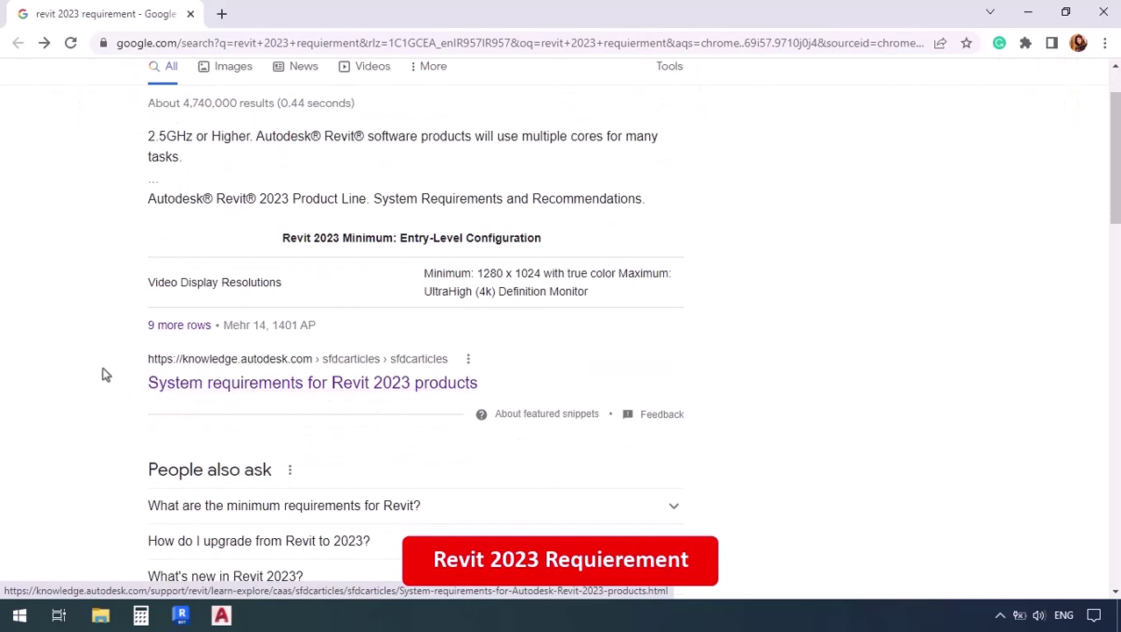
scroll(102, 368, "up", 1)
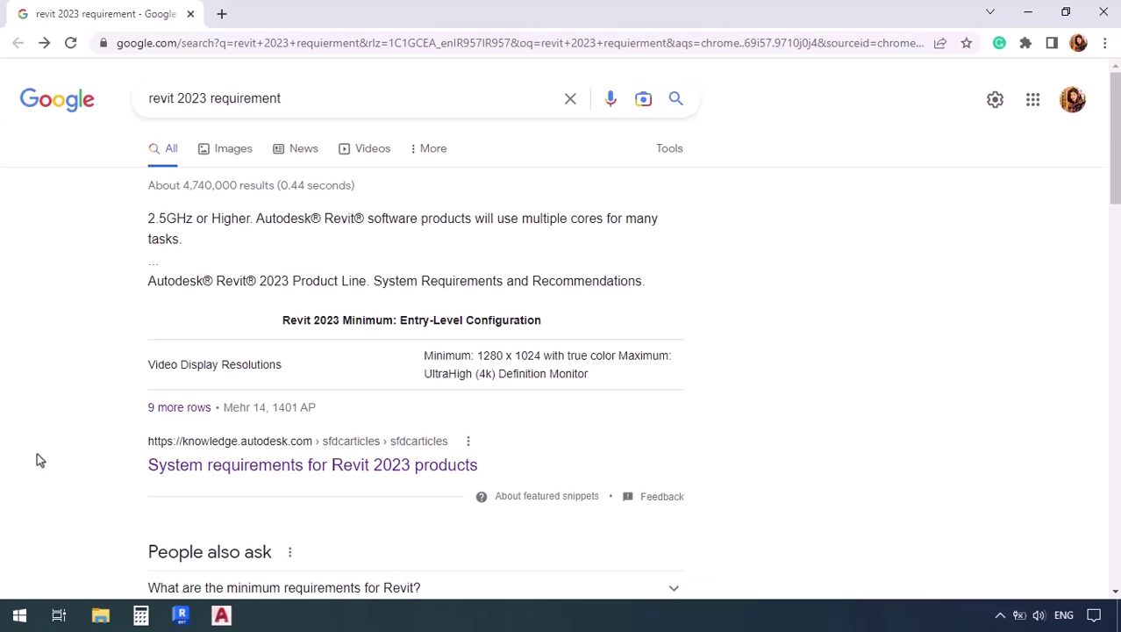
left_click(1027, 13)
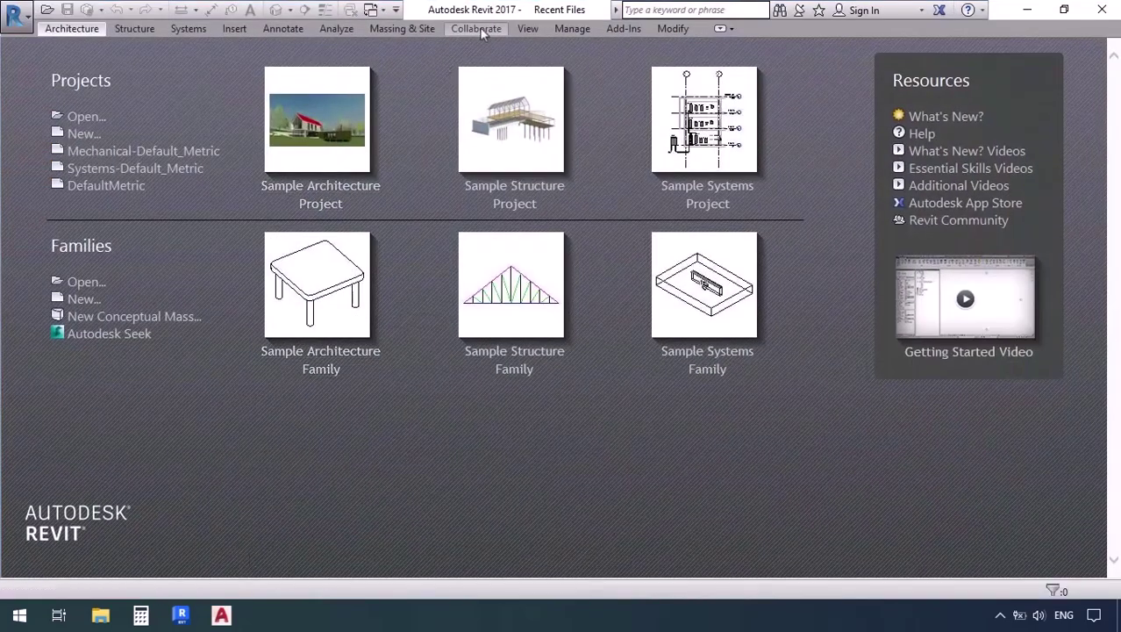
Step: Try opening Project-2023 from the Desktop in Revit 2017 and dismiss the later-version error
left_click(84, 116)
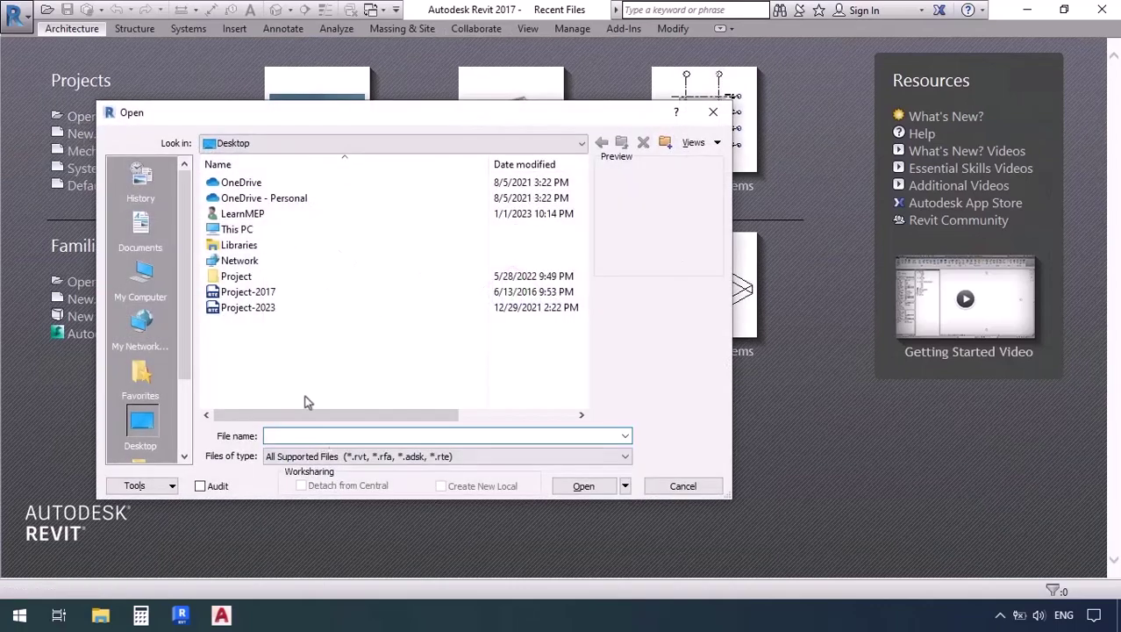
left_click(250, 308)
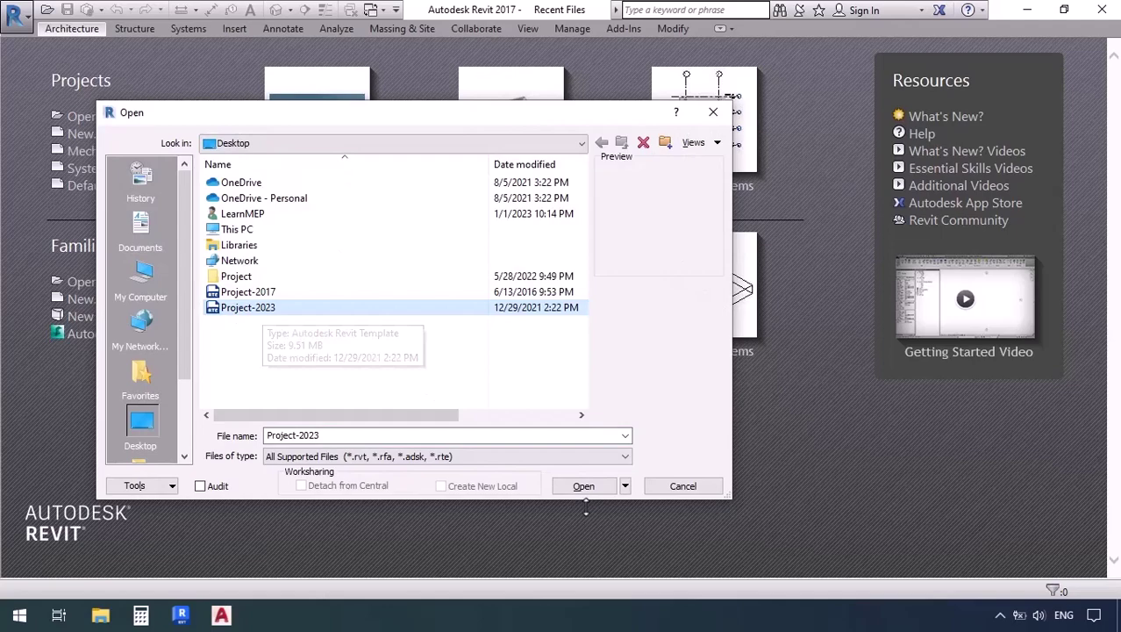
left_click(561, 486)
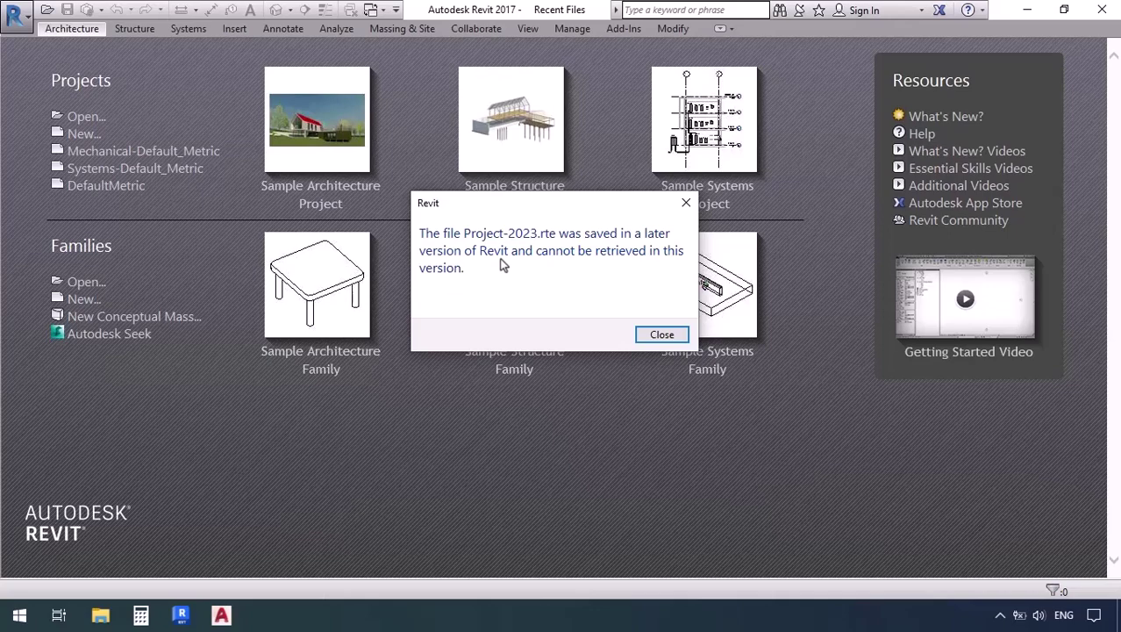
left_click(670, 335)
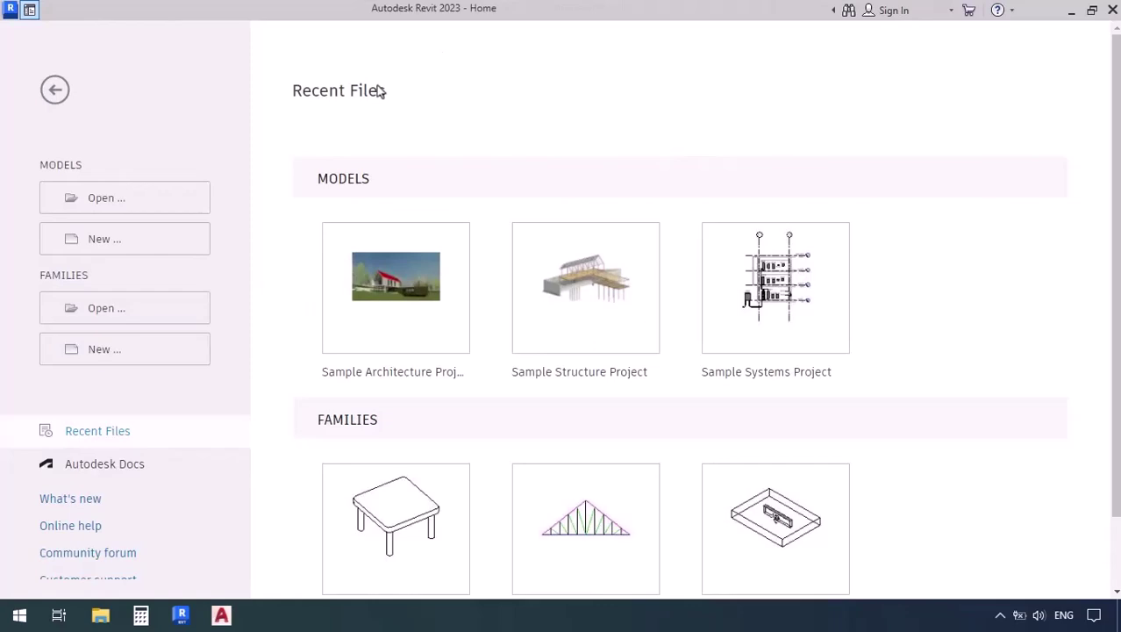
Step: Open the Desktop template Project-2017.rte as a new project in Revit 2023
left_click(94, 202)
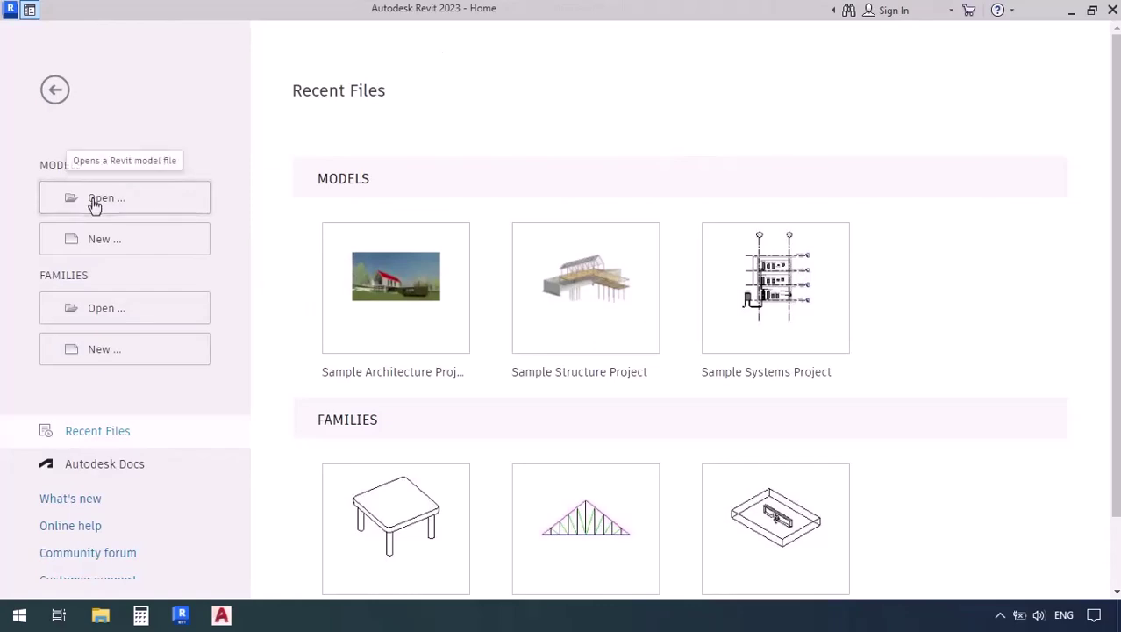
left_click(330, 438)
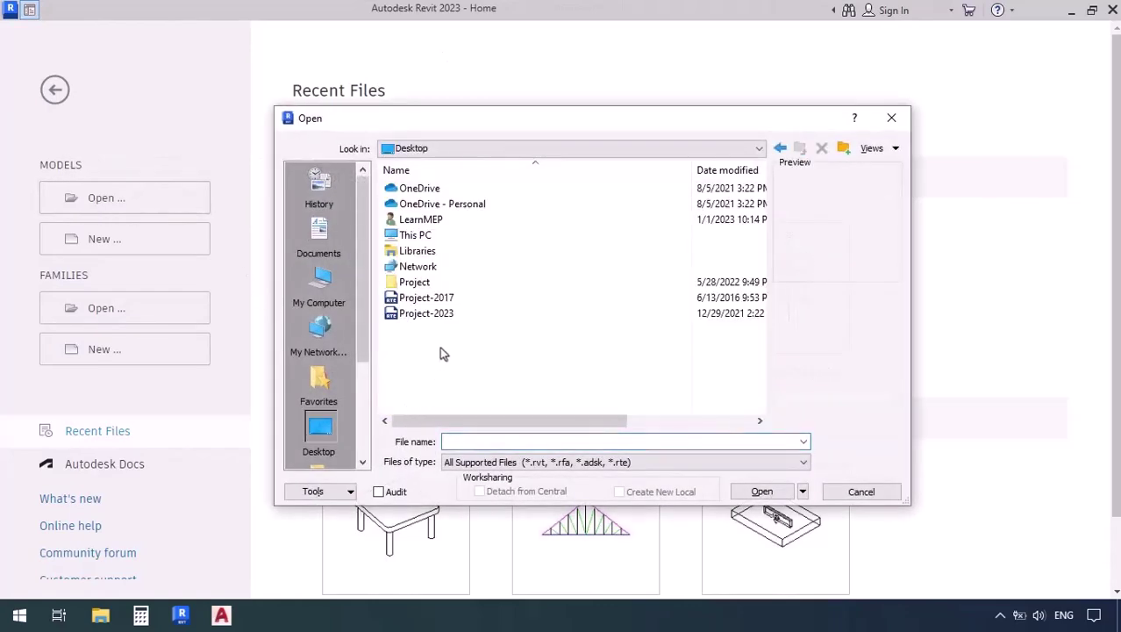
left_click(386, 299)
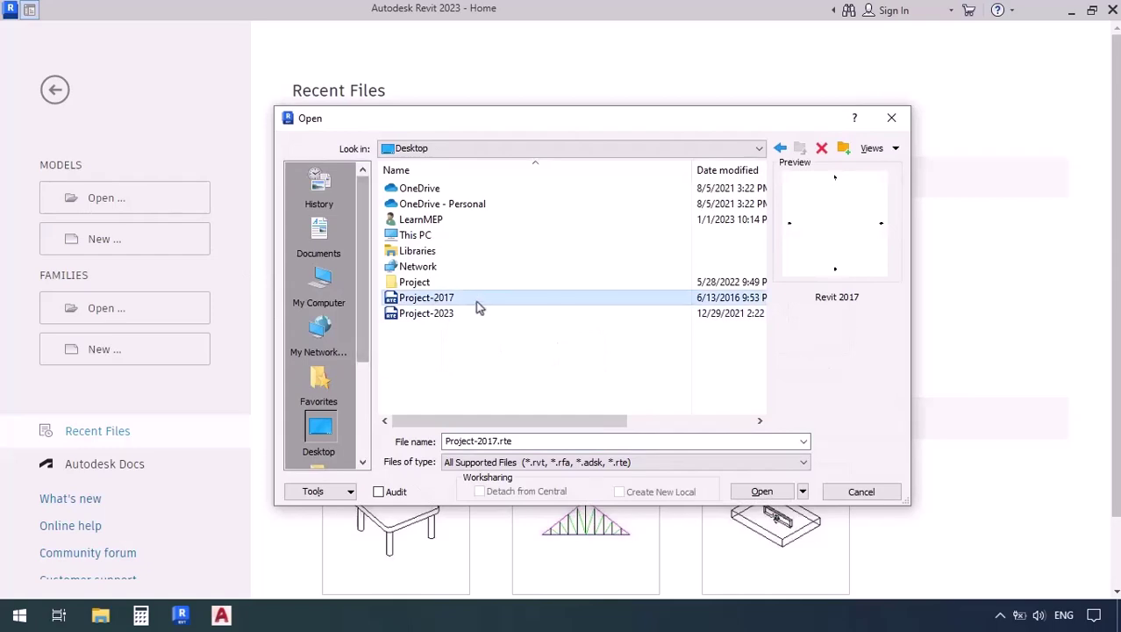
left_click(755, 491)
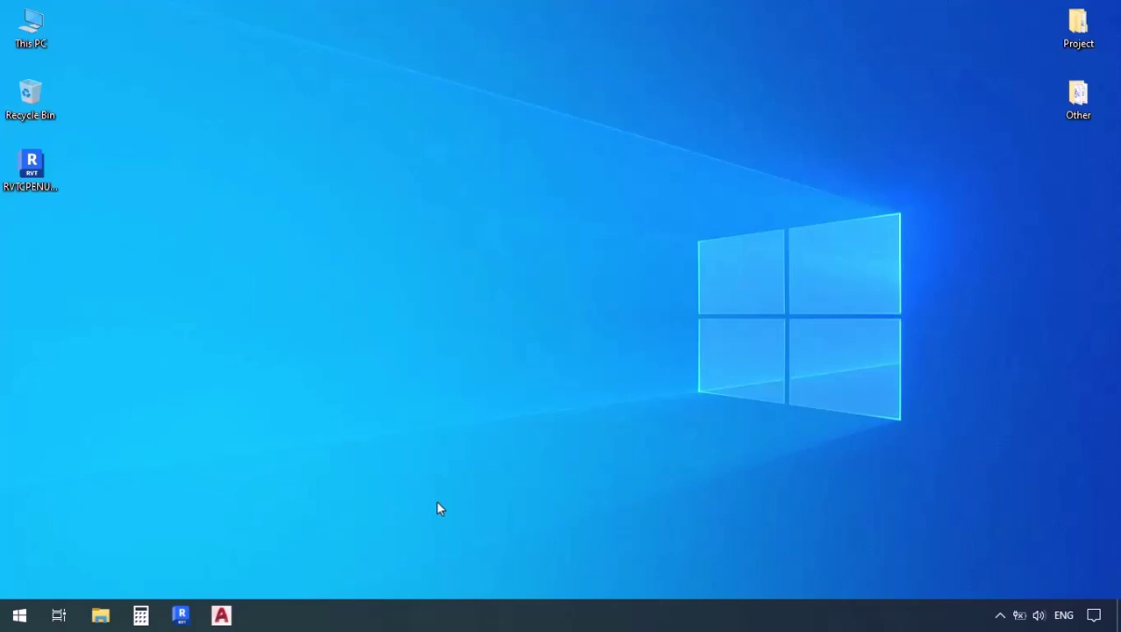
Step: Open Local Disk (C:) in a new File Explorer window
key("super+e")
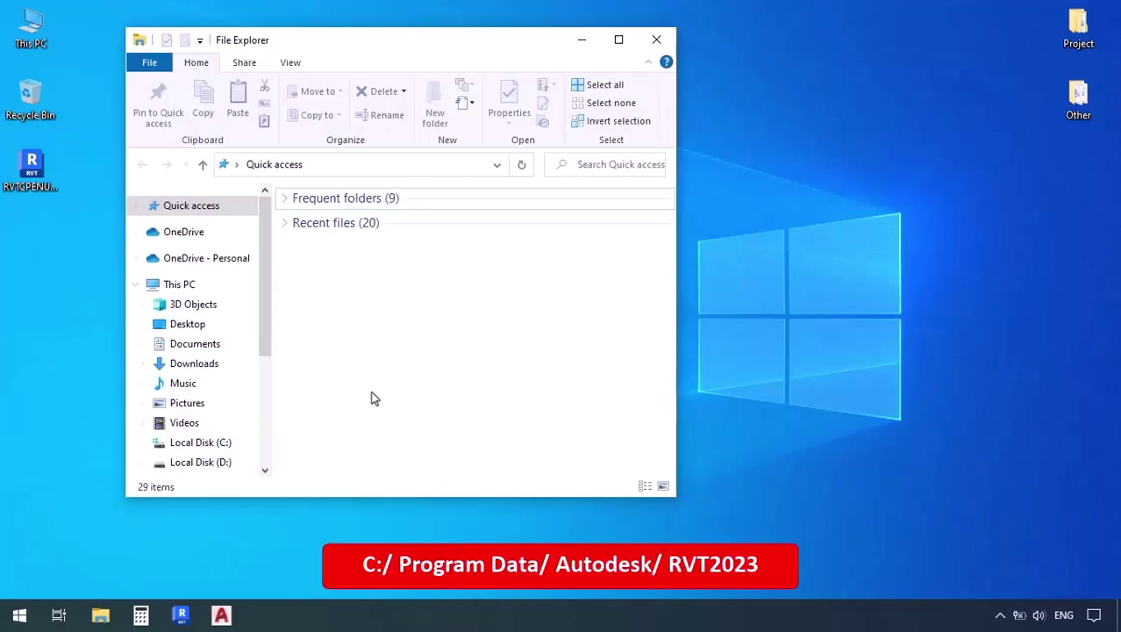
left_click(202, 443)
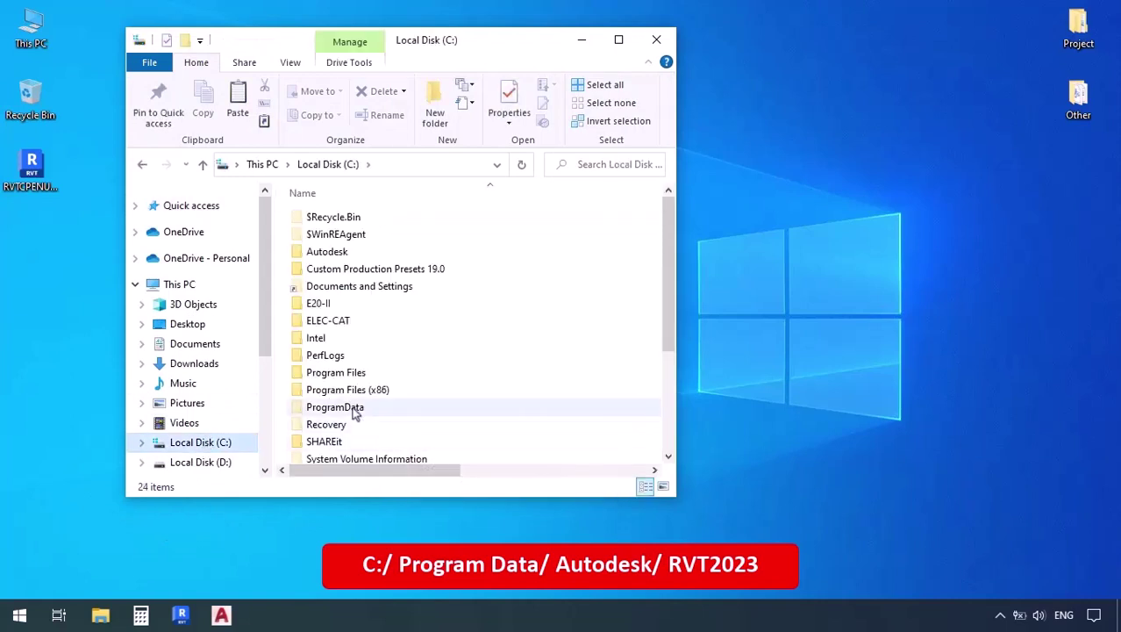
left_click(354, 412)
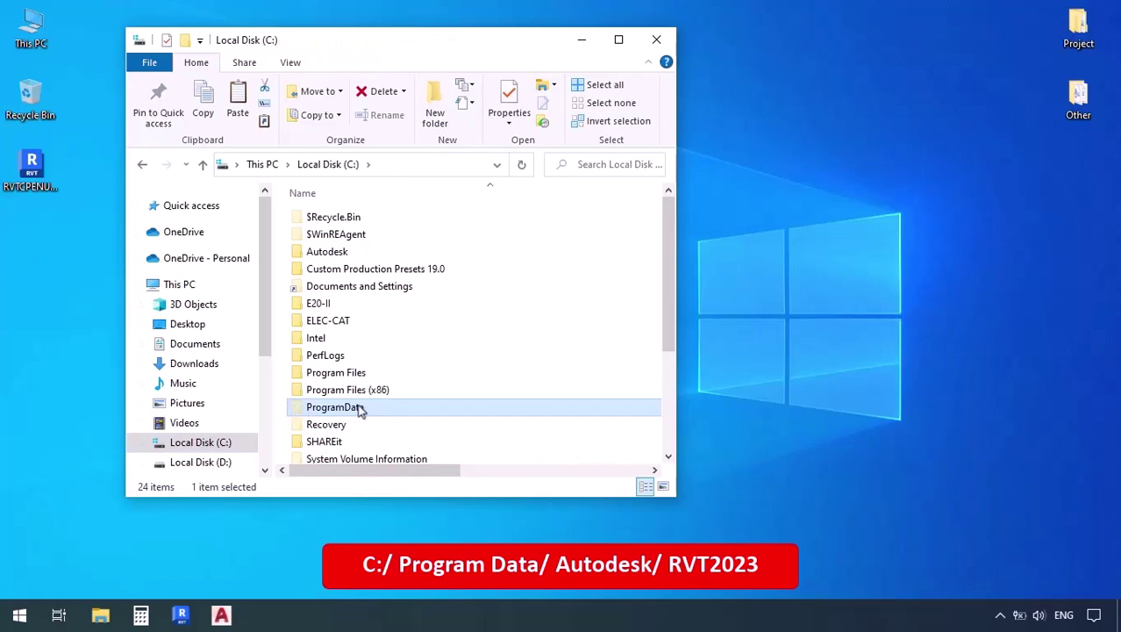
Step: Maximize the Explorer window and turn on Hidden items so ProgramData is listed
left_click(291, 62)
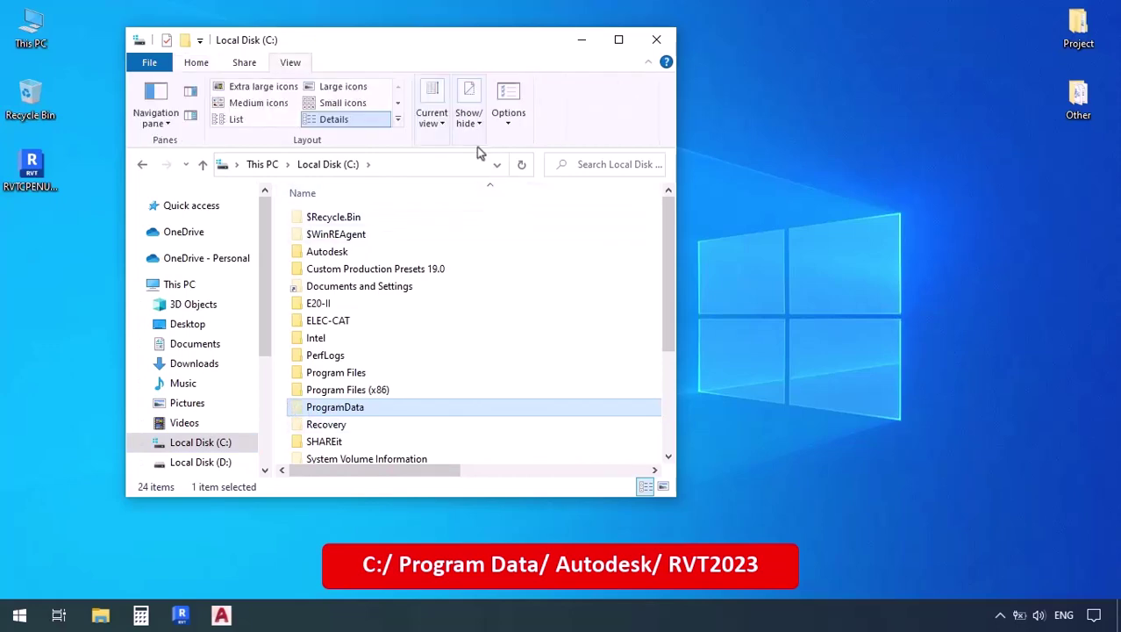
left_click(617, 42)
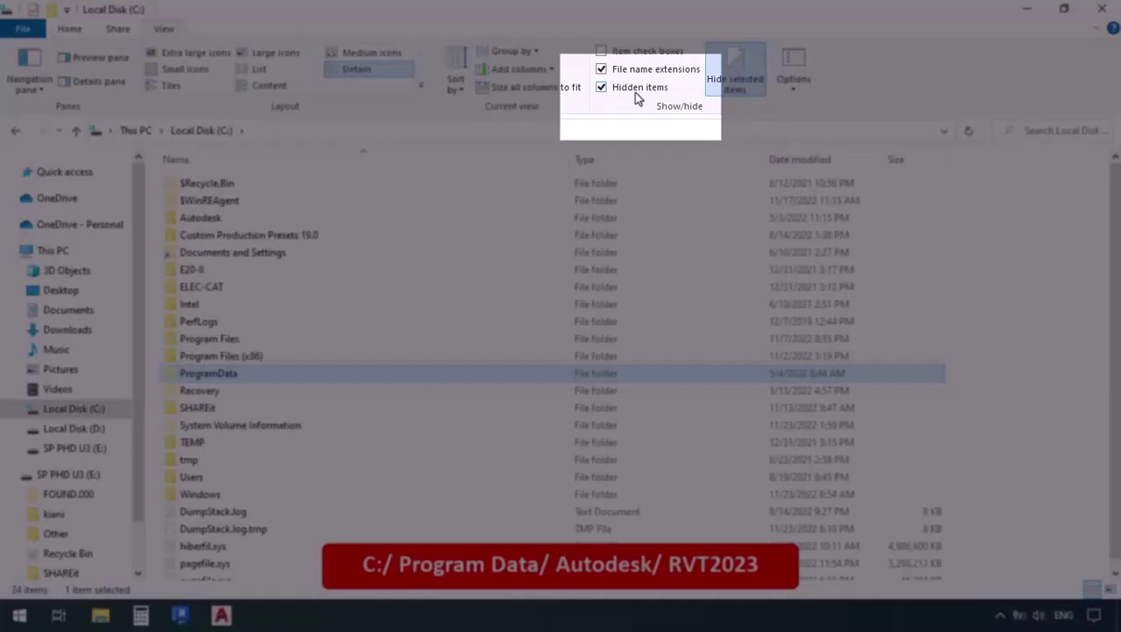
left_click(621, 92)
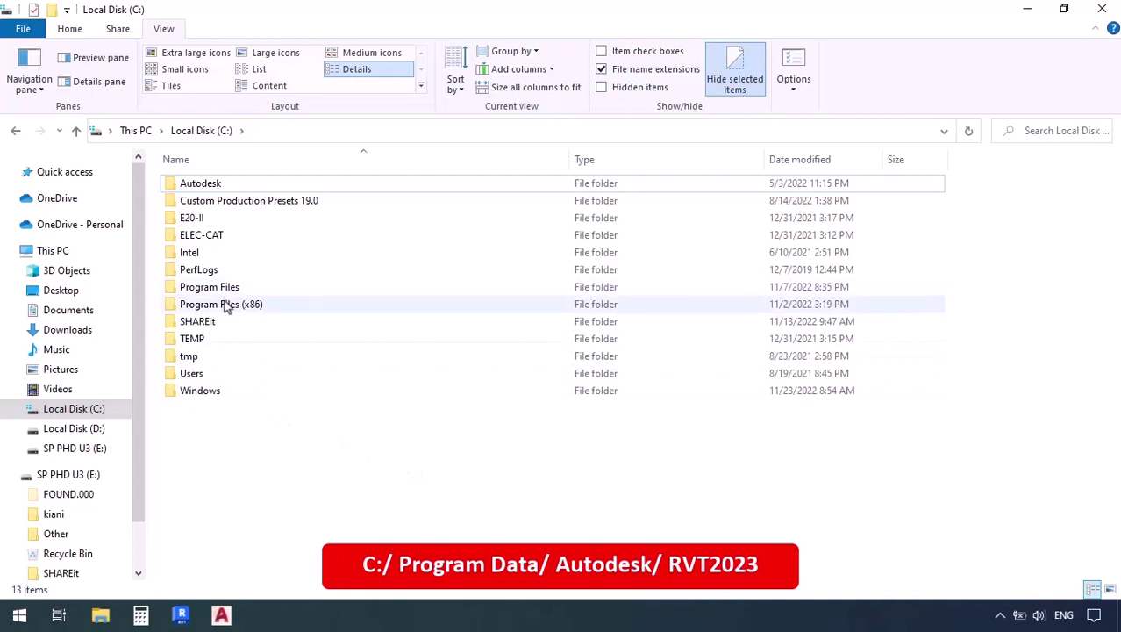
left_click(602, 88)
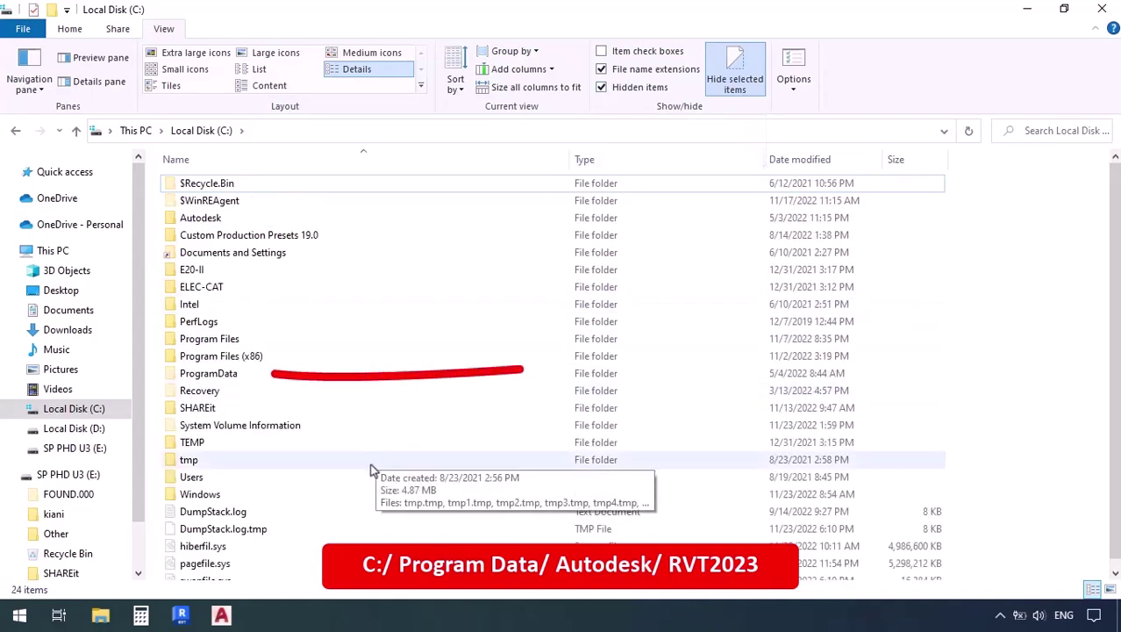
left_click(223, 375)
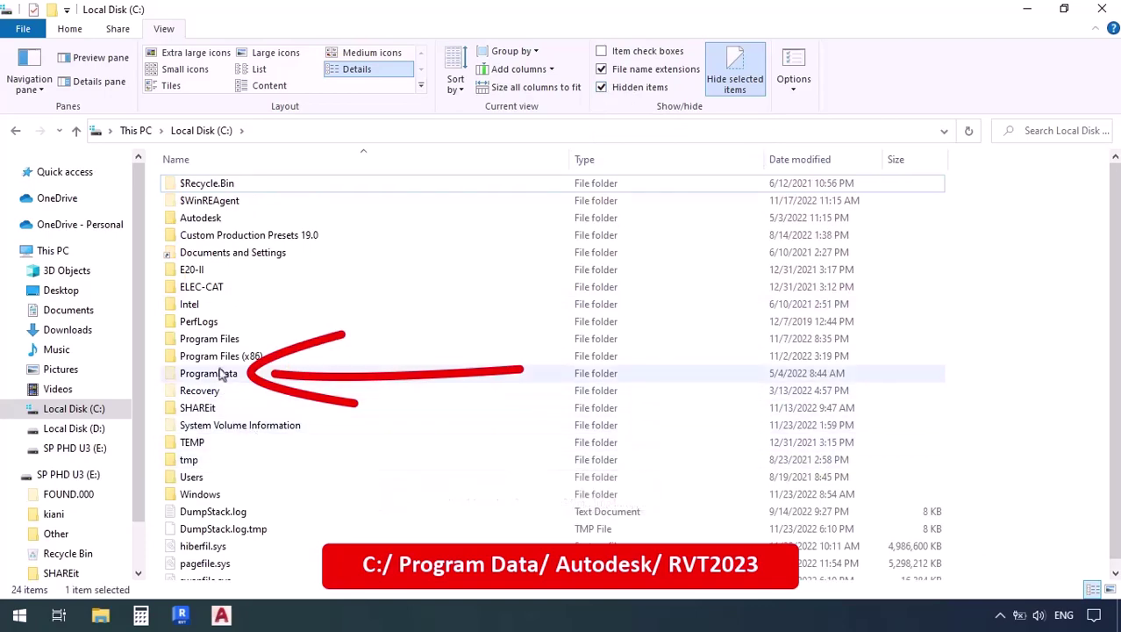
double_click(223, 375)
double_click(204, 235)
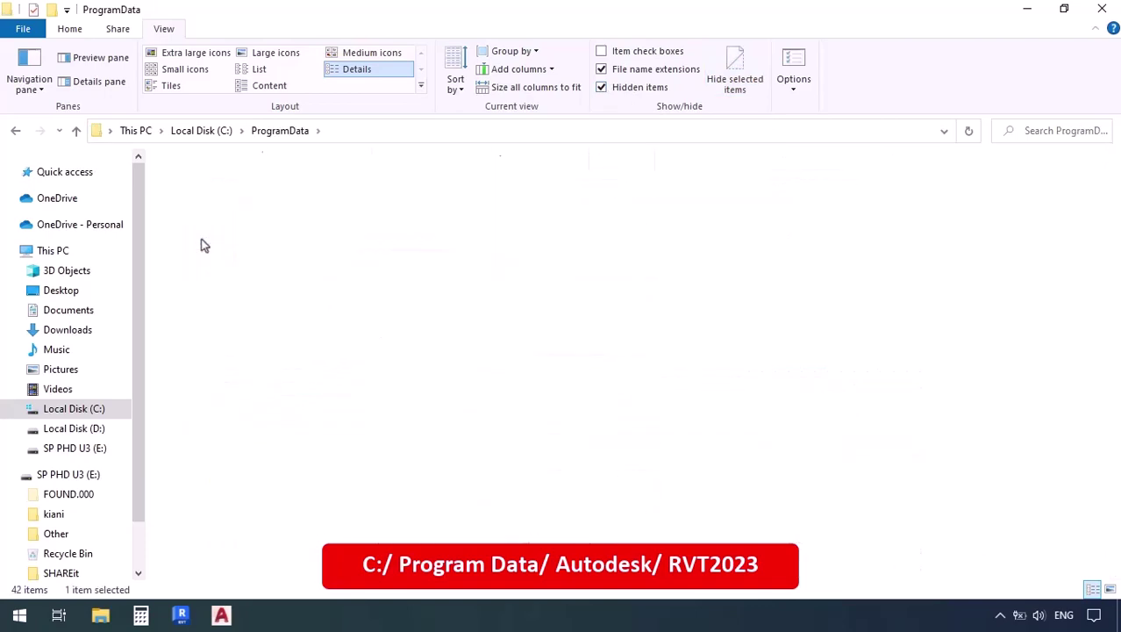
scroll(295, 409, "down", 13)
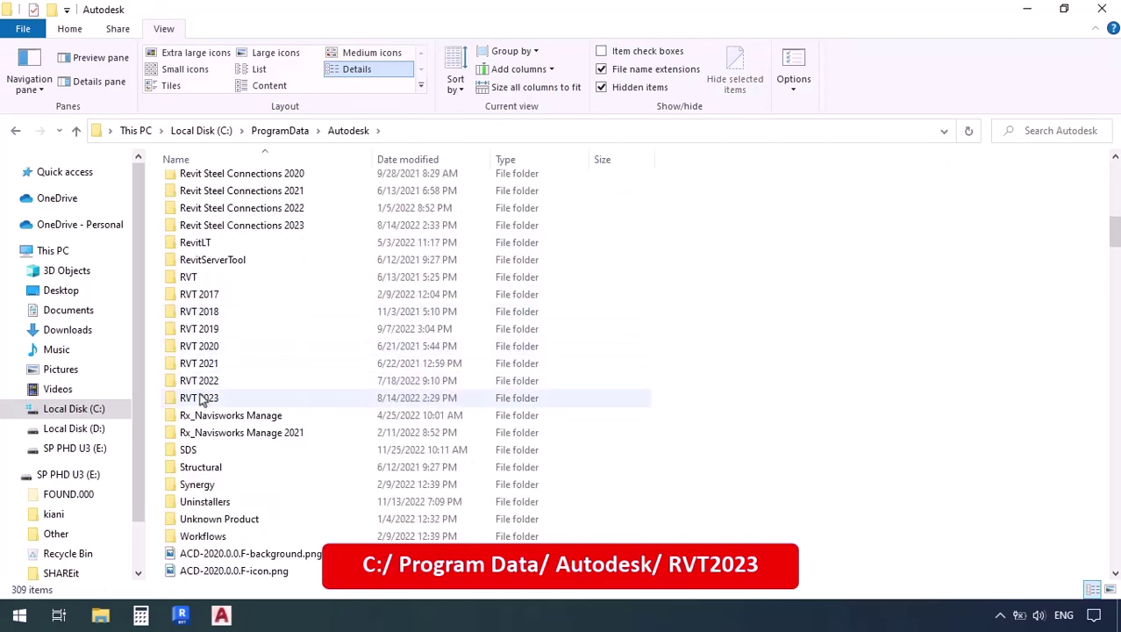
double_click(199, 398)
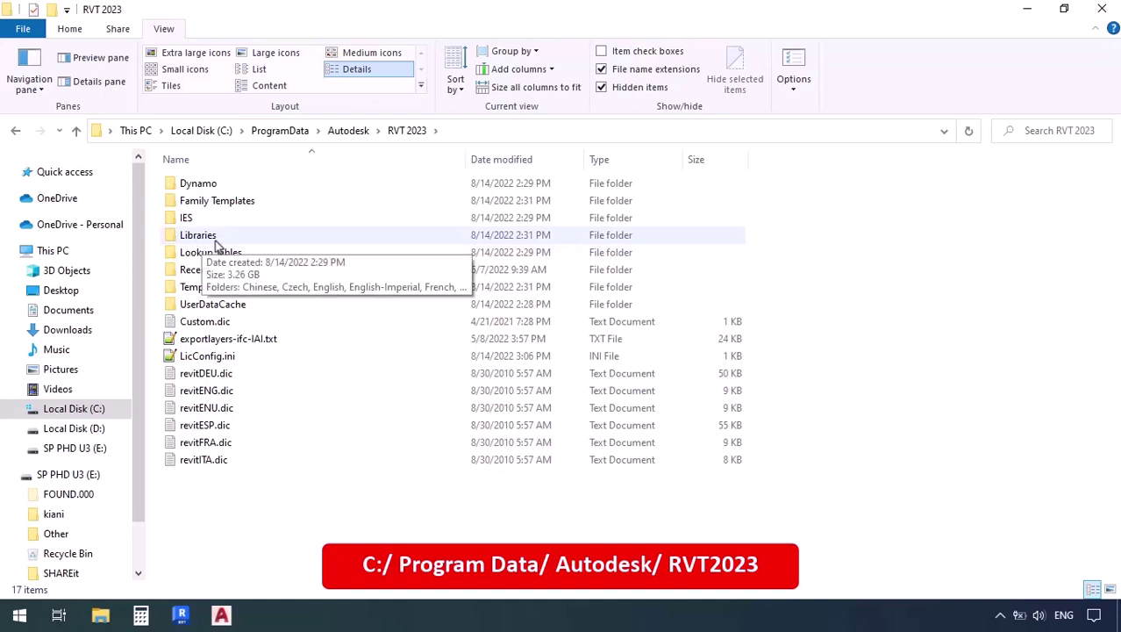
double_click(215, 239)
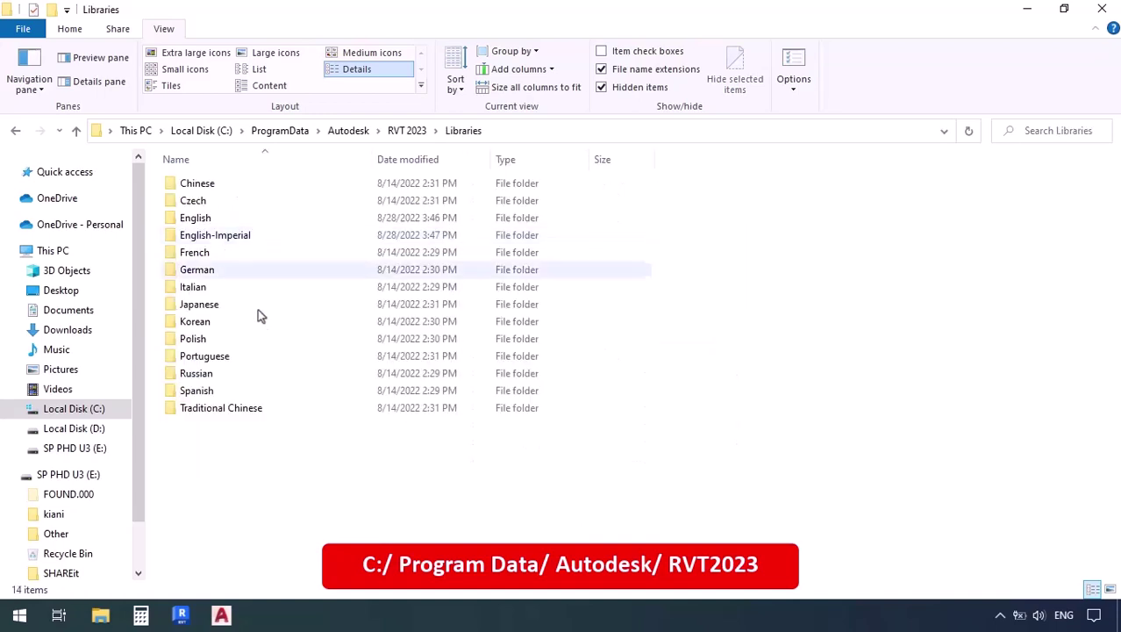
double_click(191, 219)
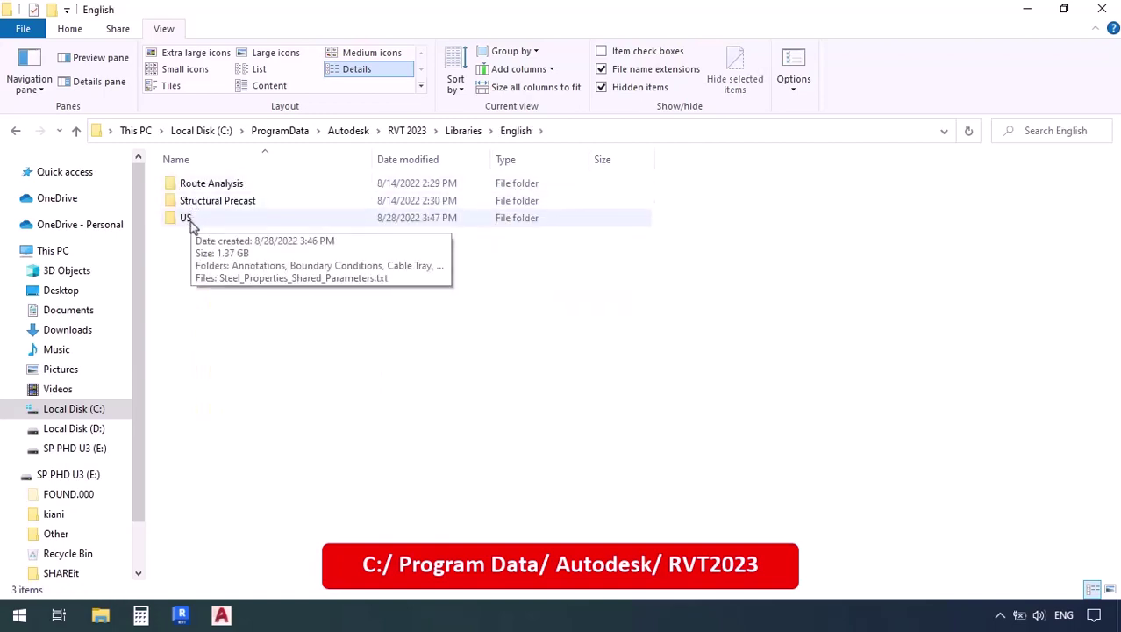
double_click(185, 217)
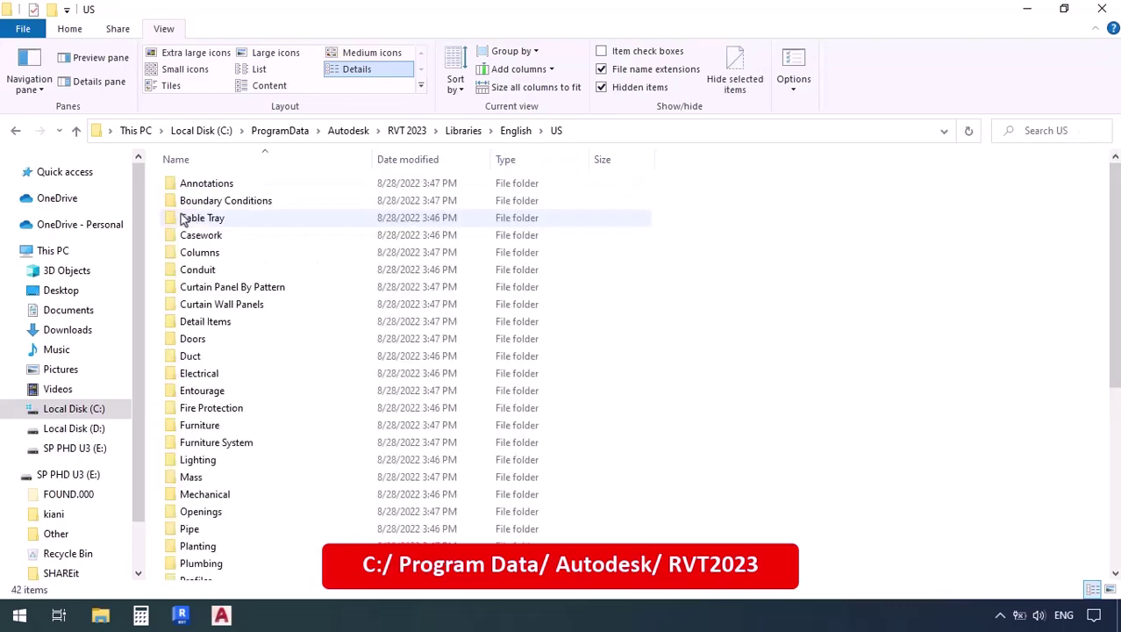
scroll(254, 465, "down", 6)
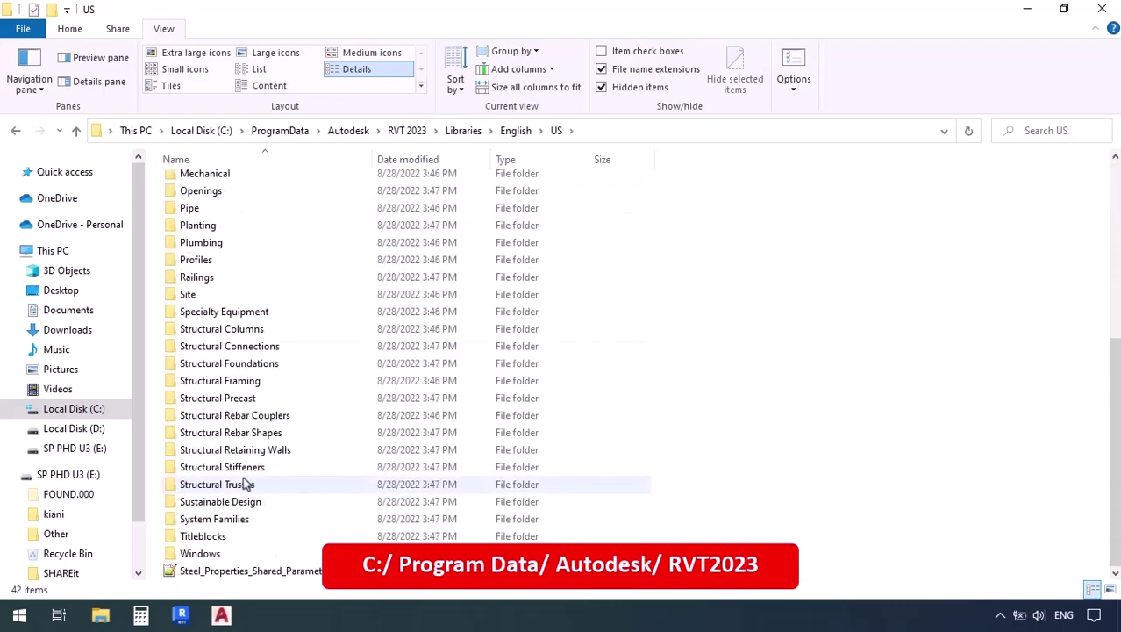
scroll(246, 483, "up", 6)
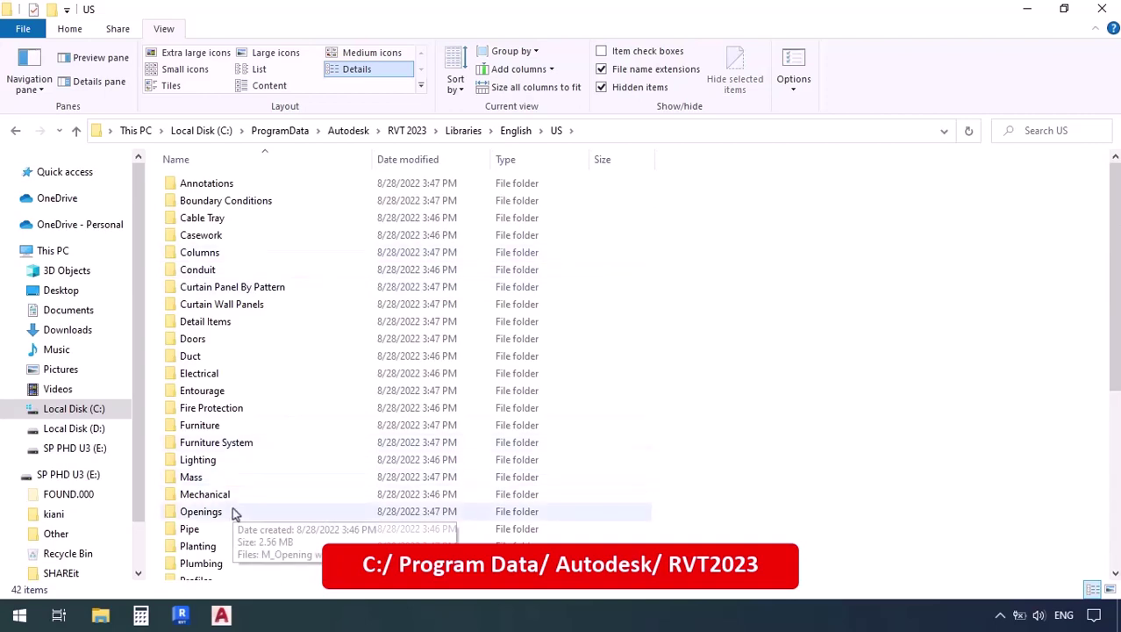
left_click(411, 130)
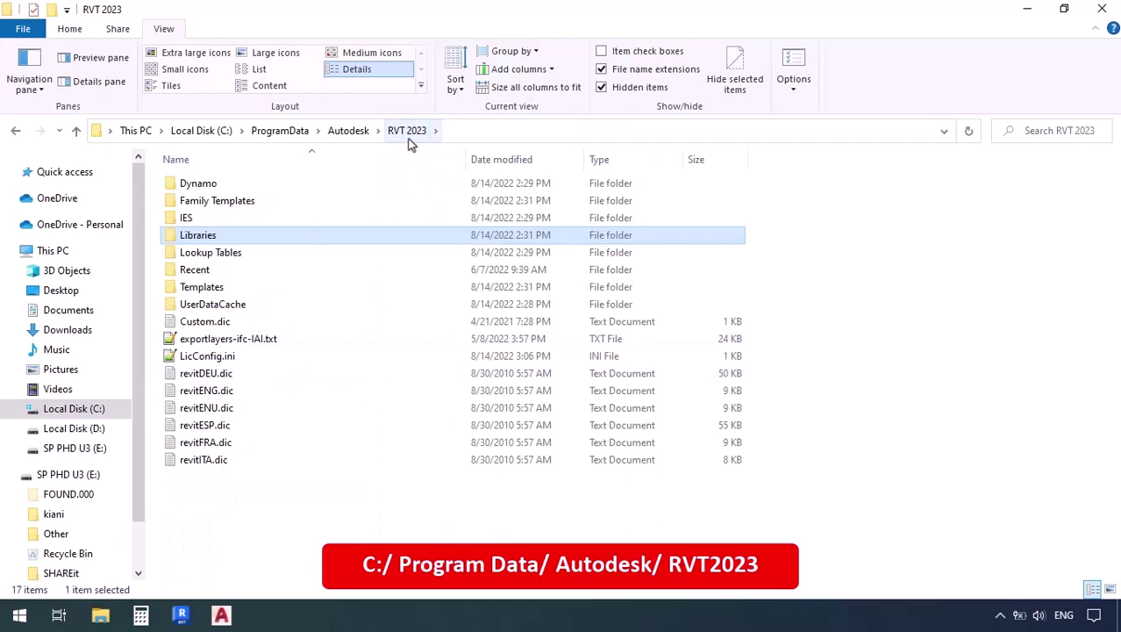
double_click(198, 288)
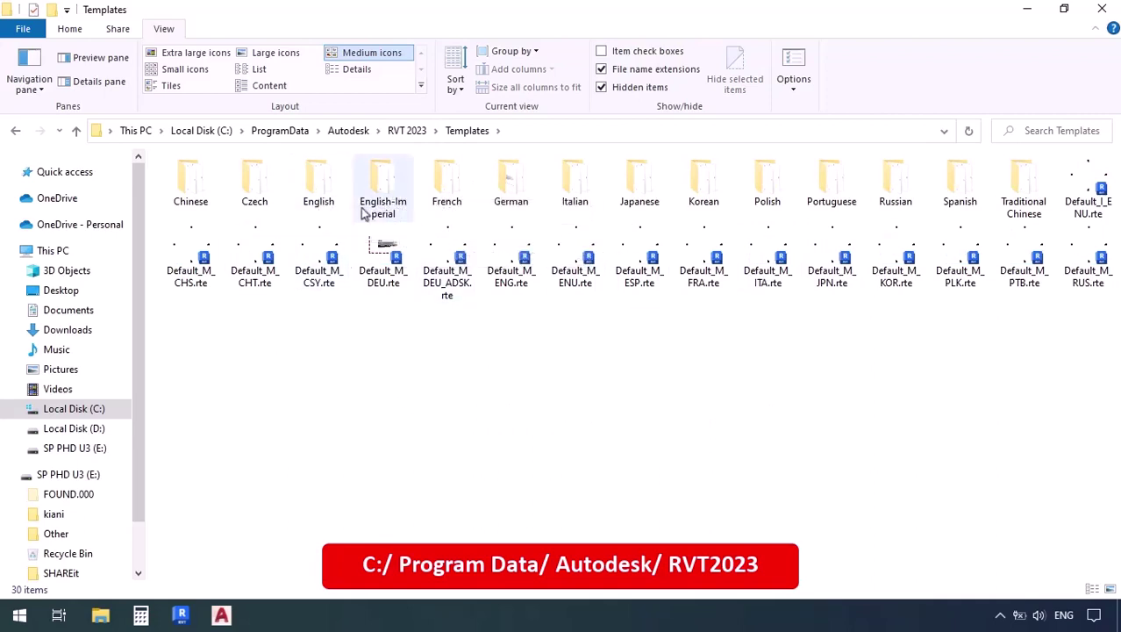
double_click(318, 200)
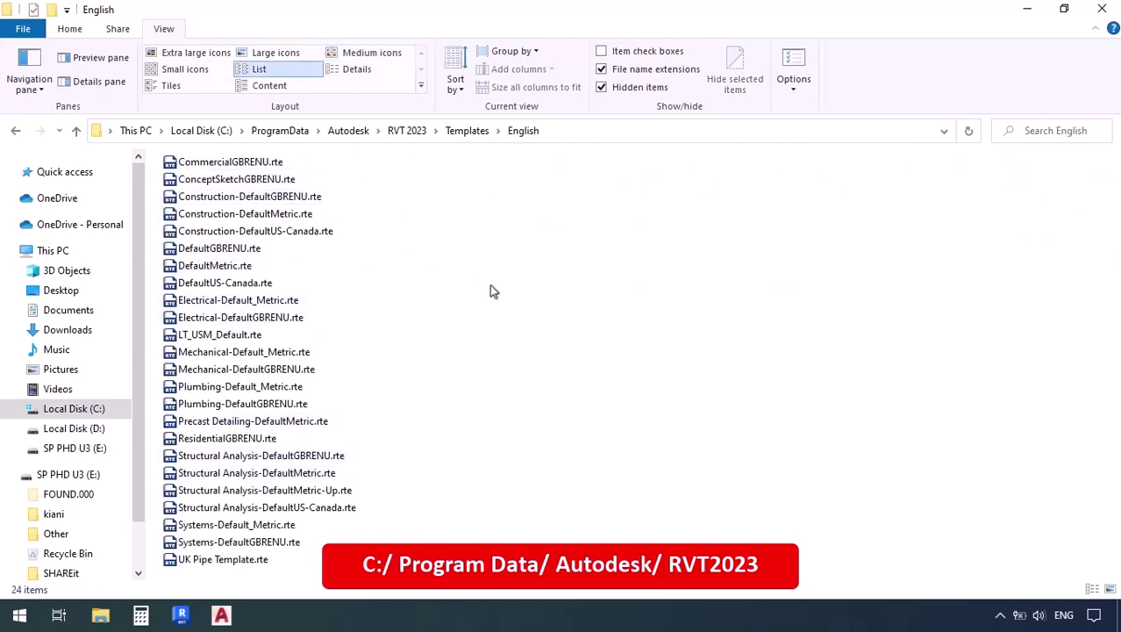
left_click(391, 133)
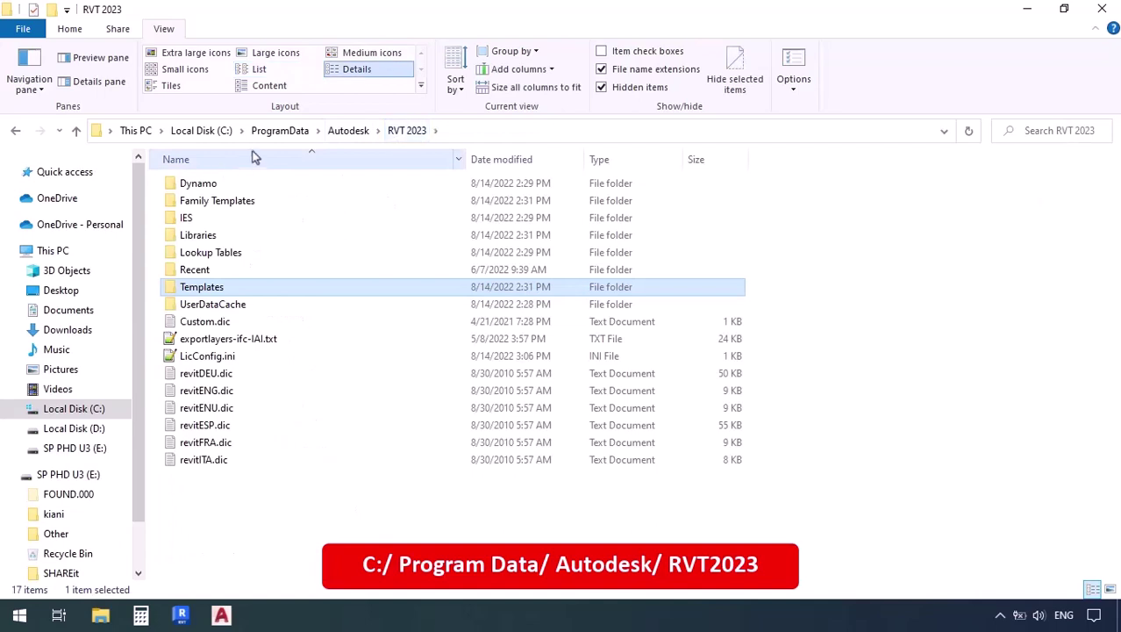
double_click(193, 235)
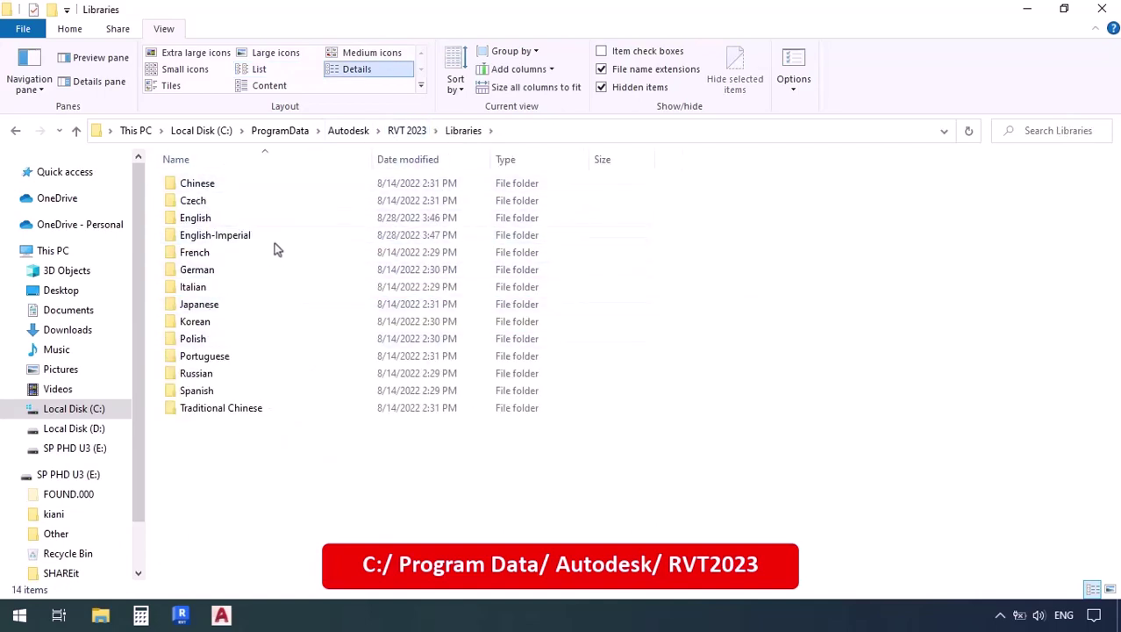
double_click(193, 219)
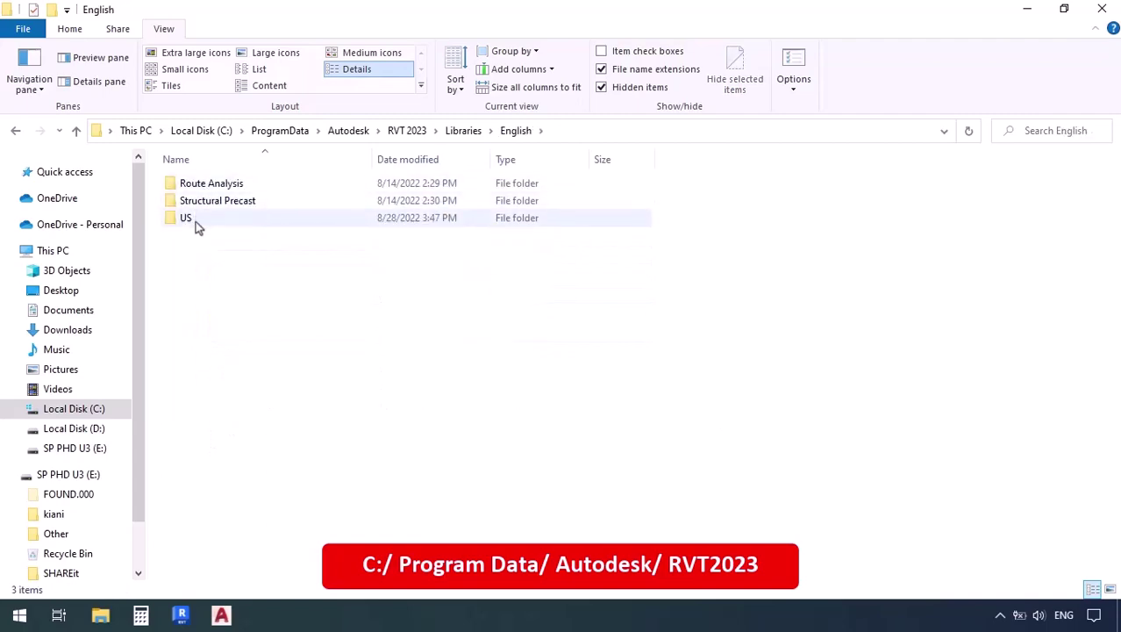
left_click(197, 224)
double_click(196, 224)
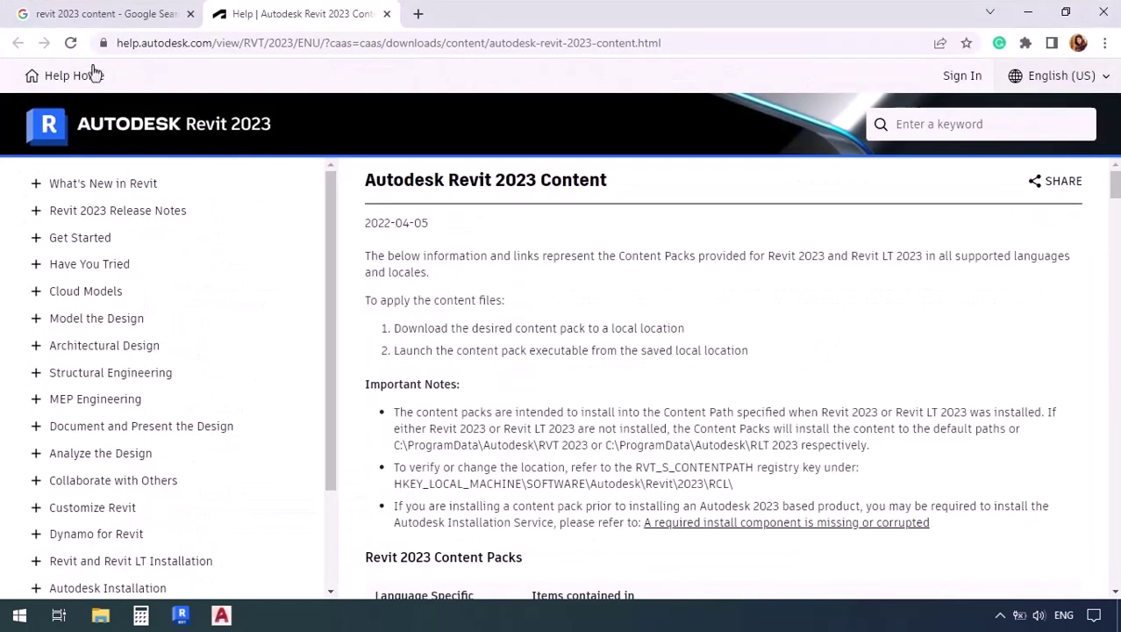
left_click(26, 16)
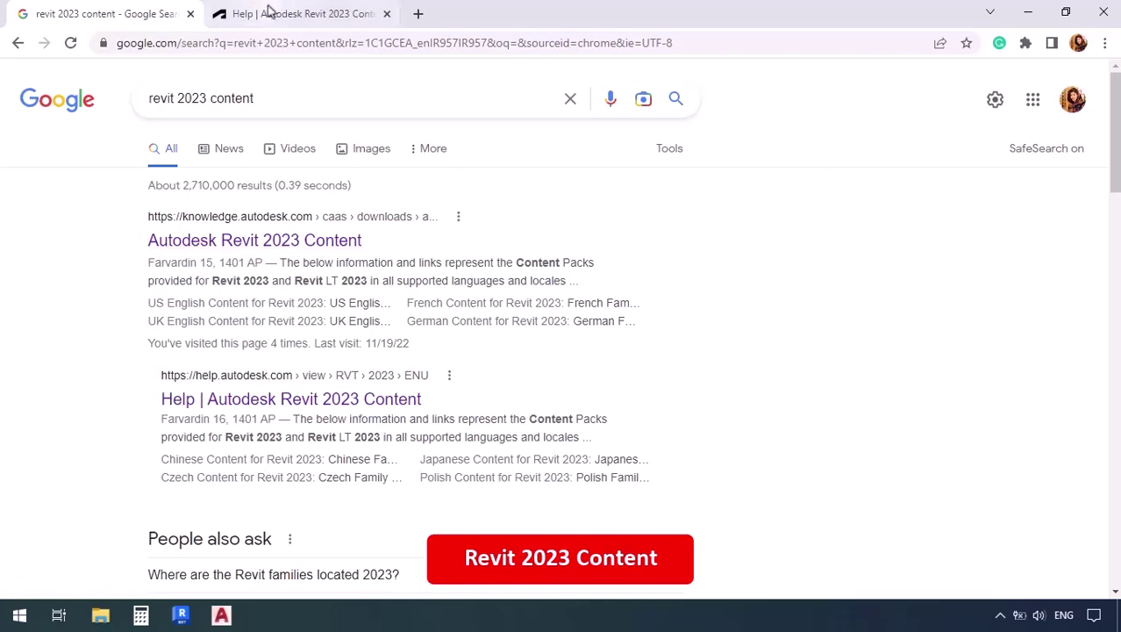
left_click(270, 12)
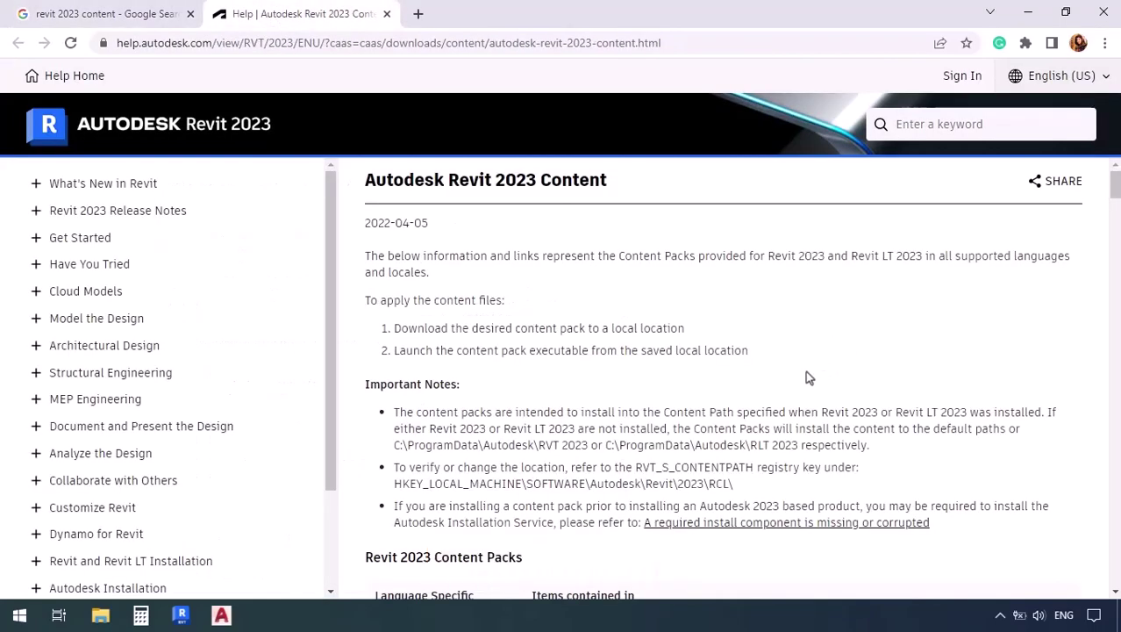
scroll(461, 345, "down", 2)
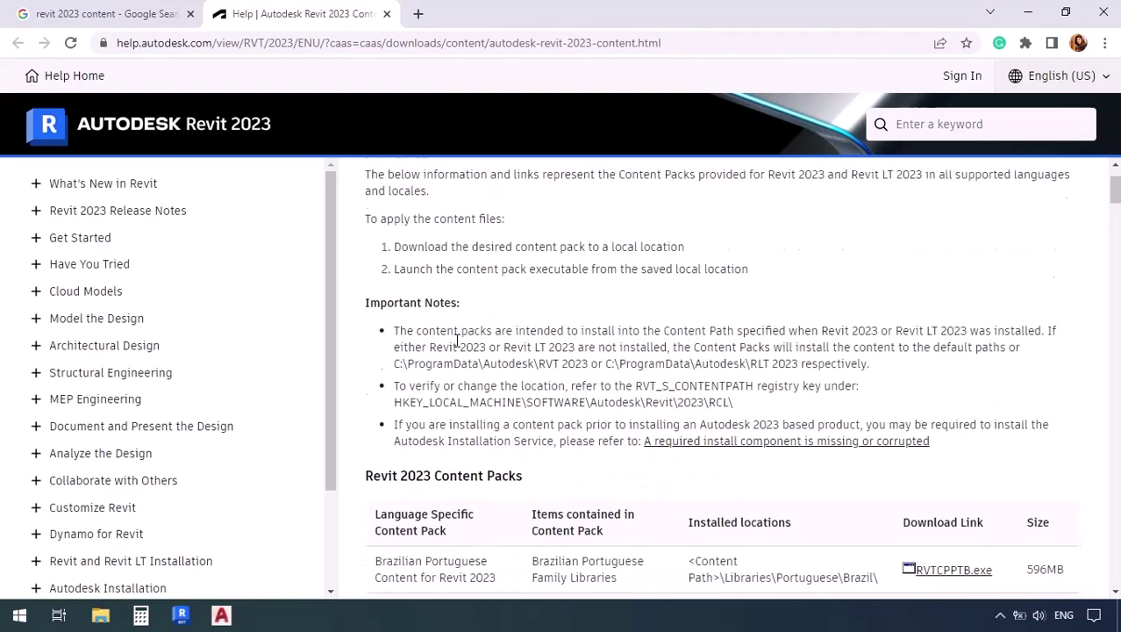
scroll(447, 276, "up", 1)
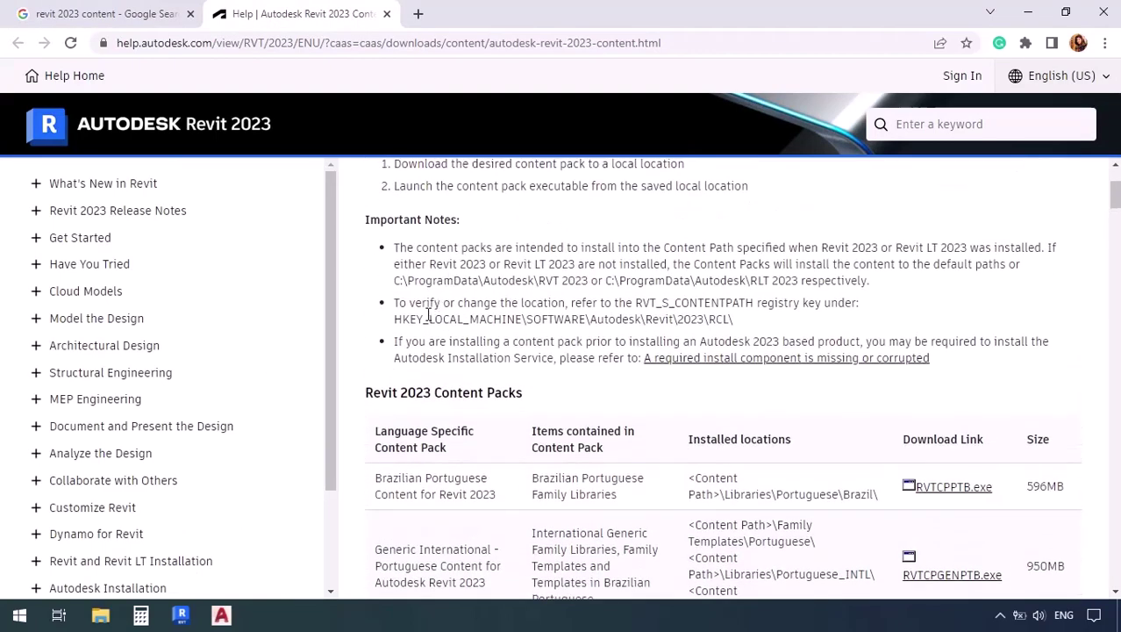
left_click_drag(396, 279, 588, 282)
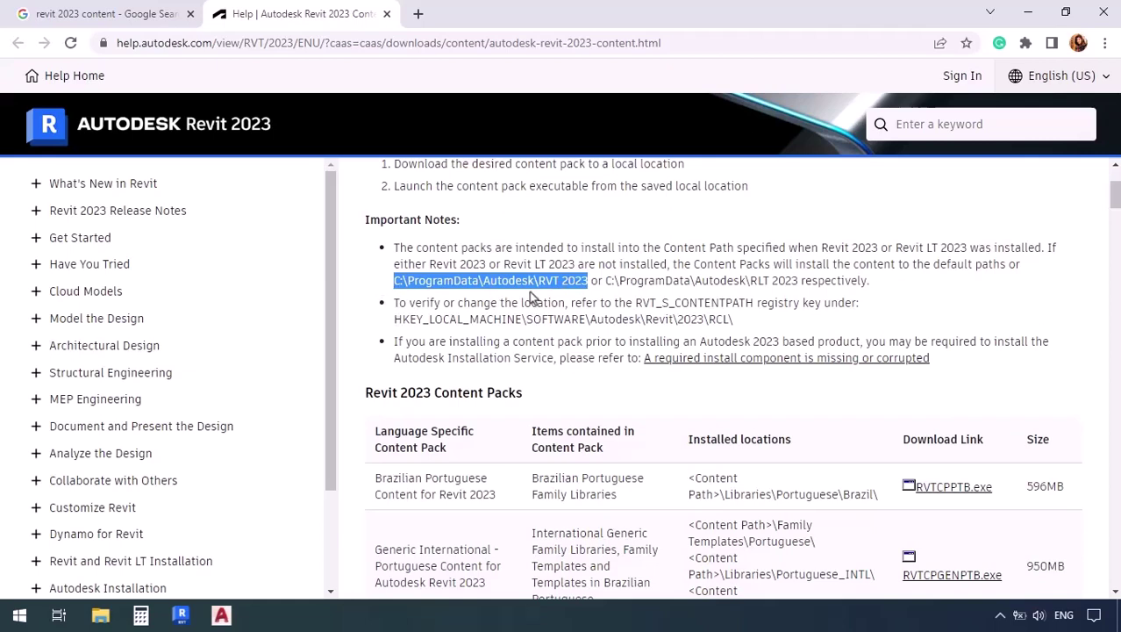
left_click(349, 287)
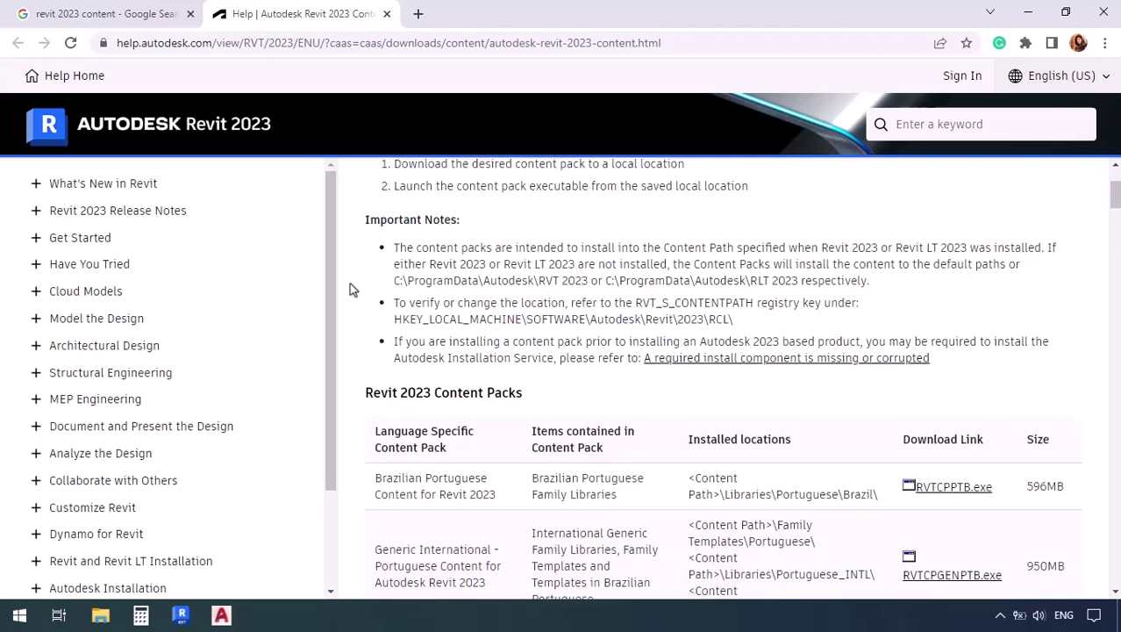
scroll(349, 288, "down", 3)
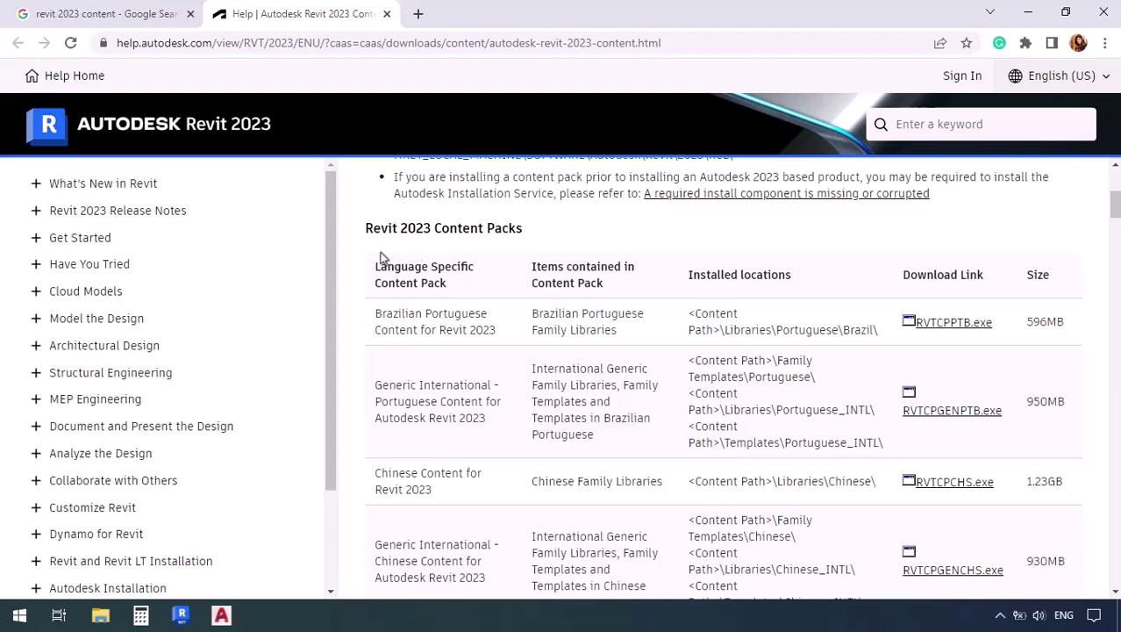
Step: Save the 1.26 GB US English content pack RVTCPENU.exe to Downloads\Programs and start downloading
scroll(357, 380, "down", 7)
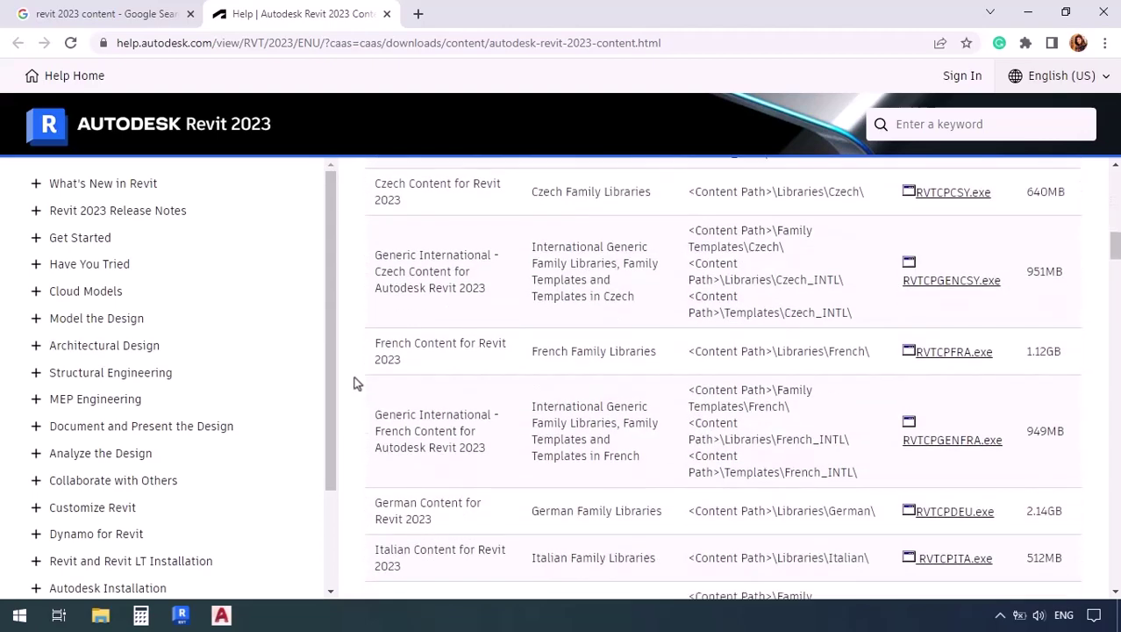
scroll(356, 382, "down", 8)
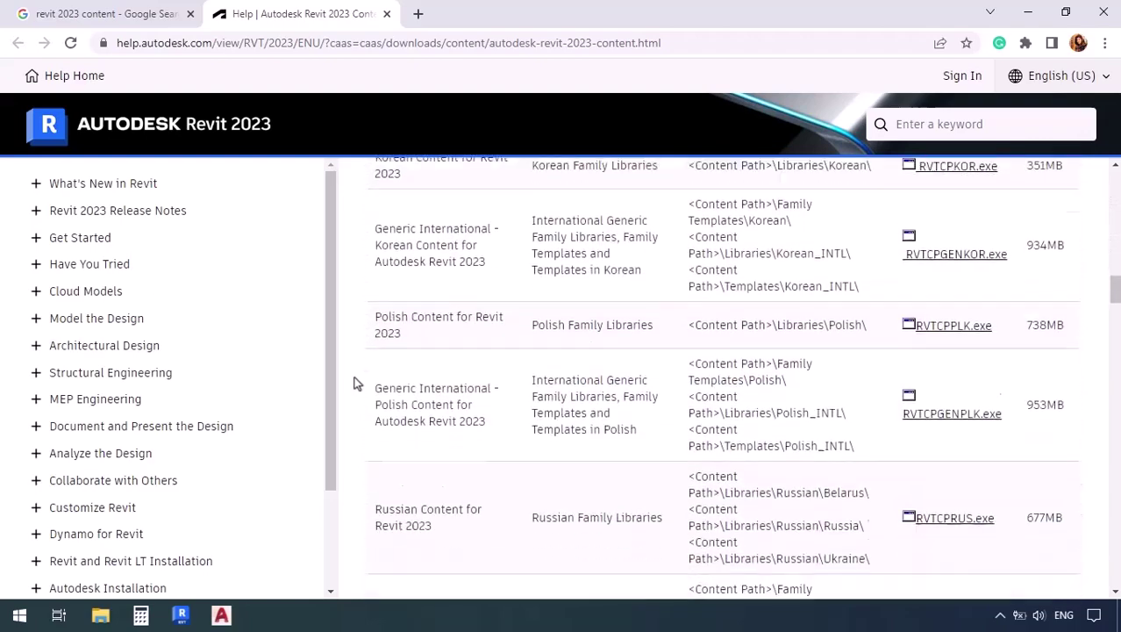
scroll(356, 382, "down", 8)
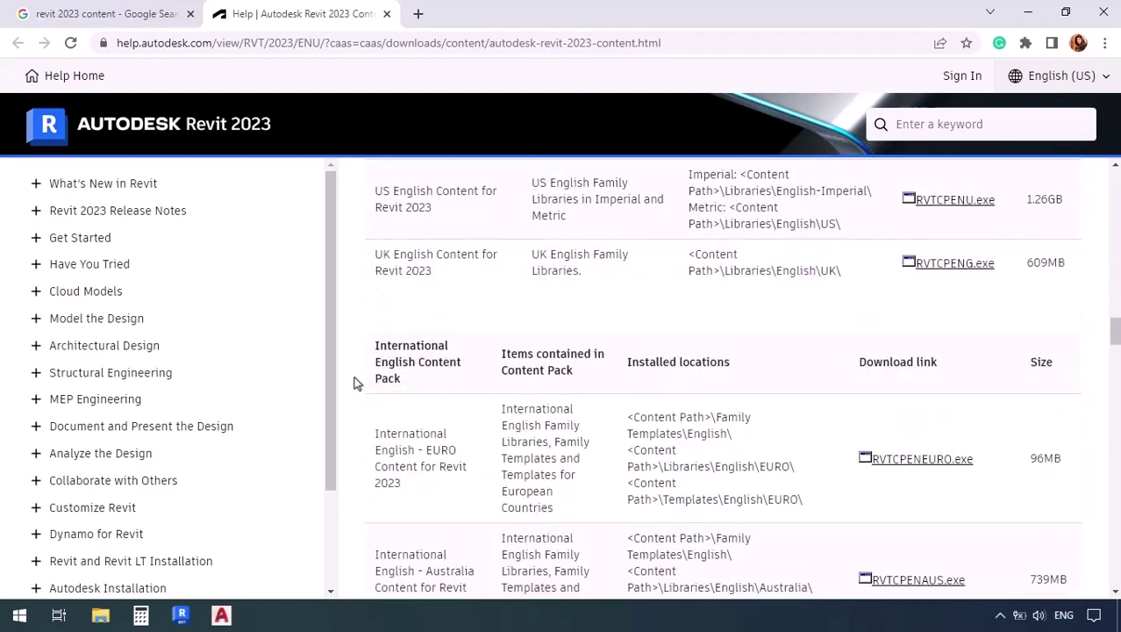
scroll(356, 383, "up", 1)
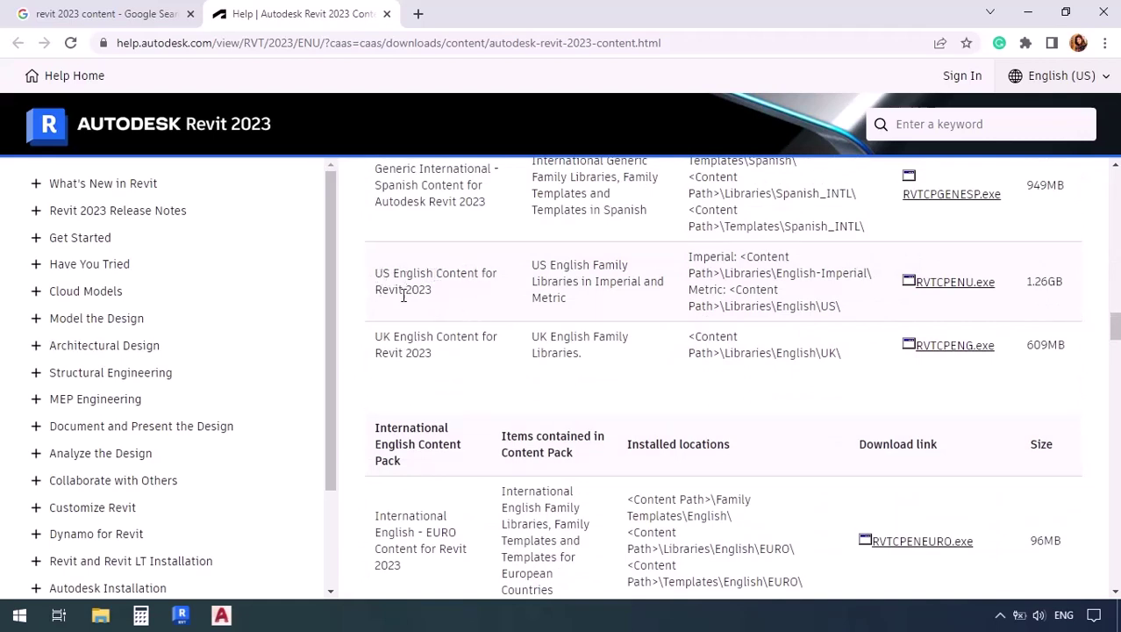
scroll(442, 297, "up", 1)
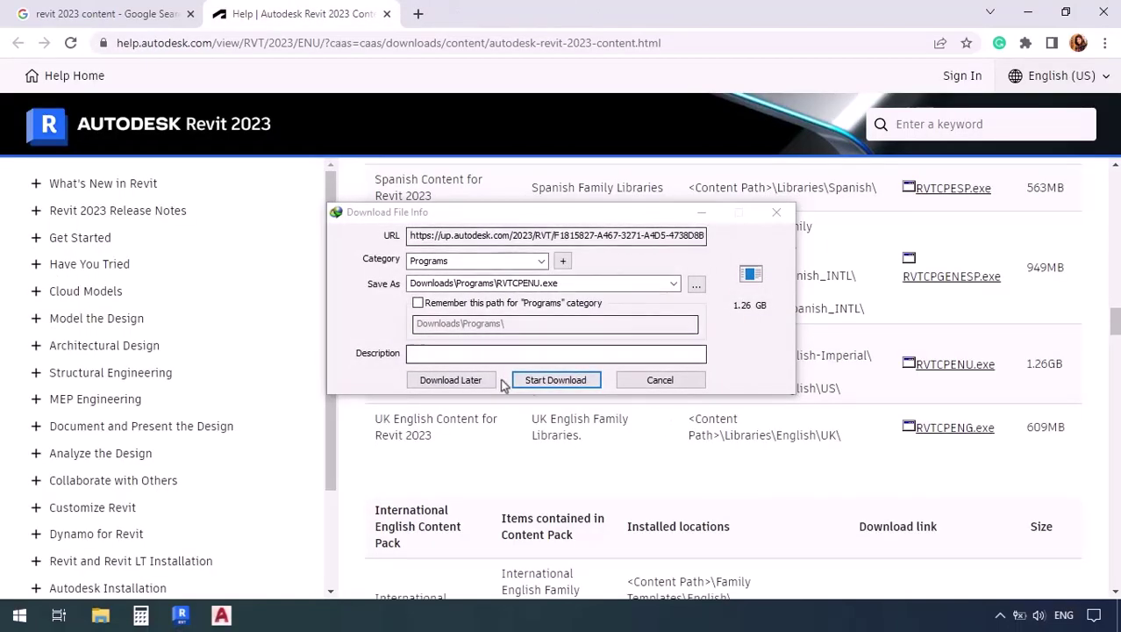
left_click(695, 284)
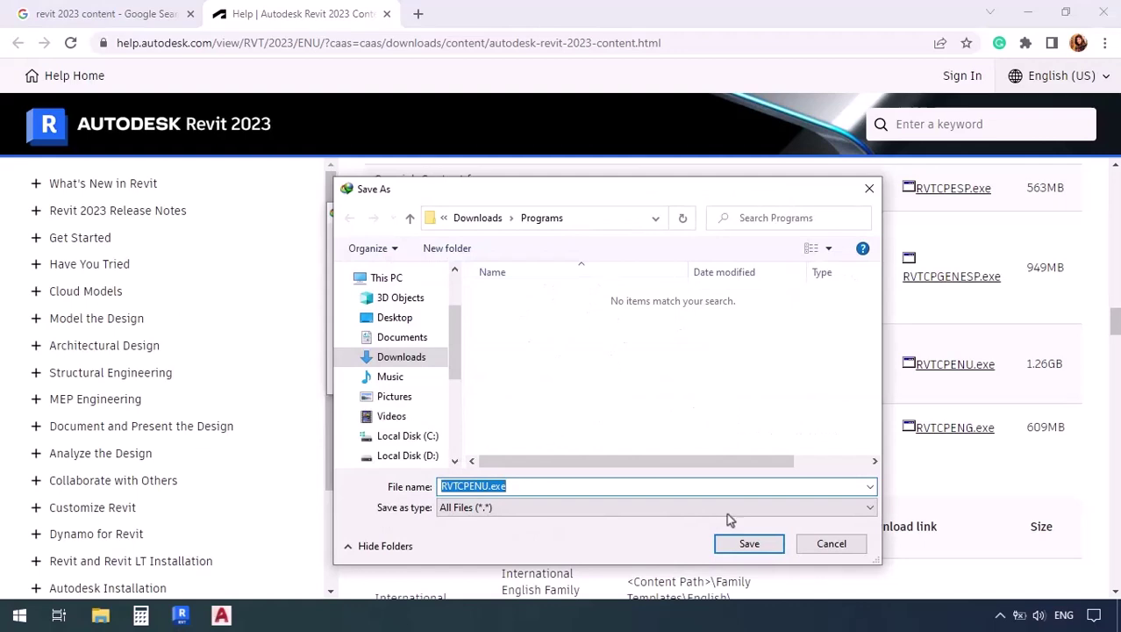
left_click(761, 543)
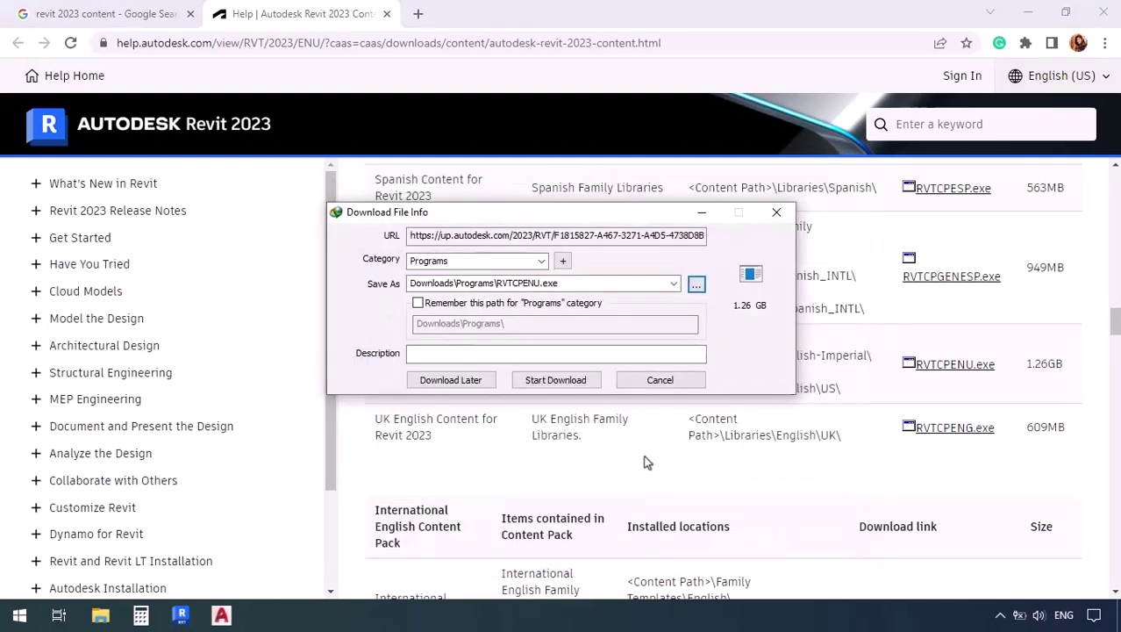
left_click(556, 380)
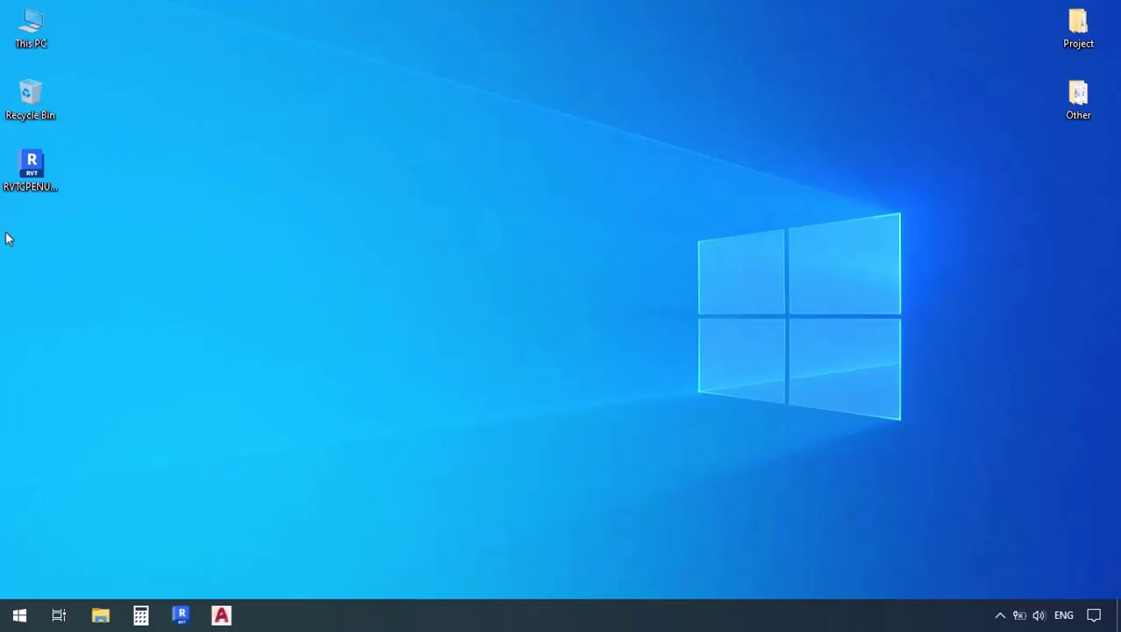
Step: Run the RVTCPENU.exe content pack installer from the desktop as administrator
left_click(14, 193)
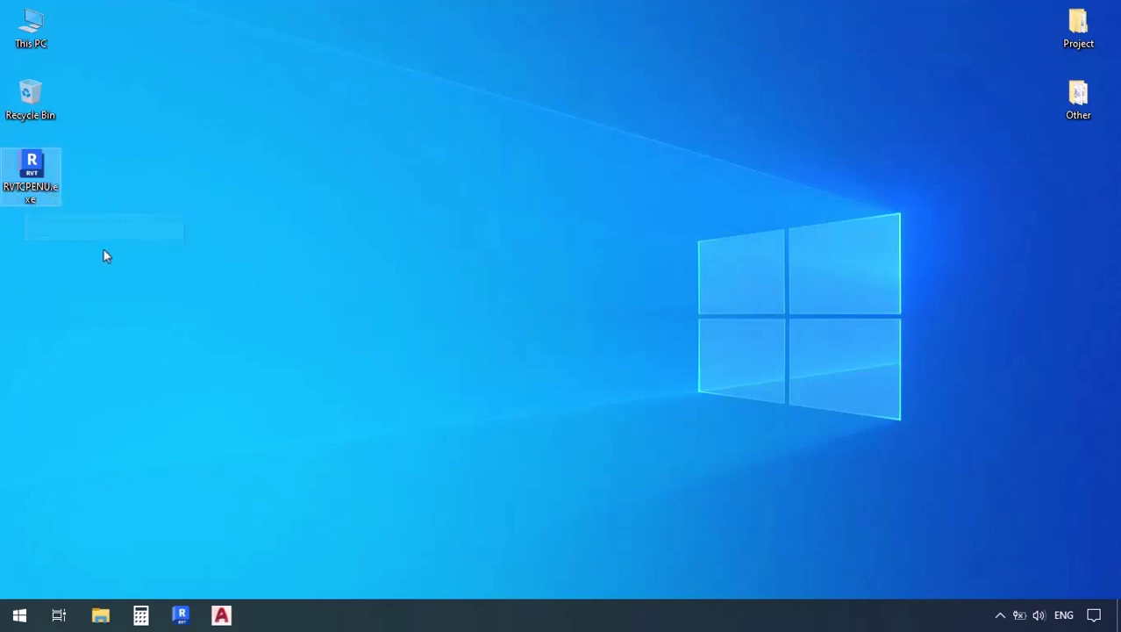
right_click(32, 178)
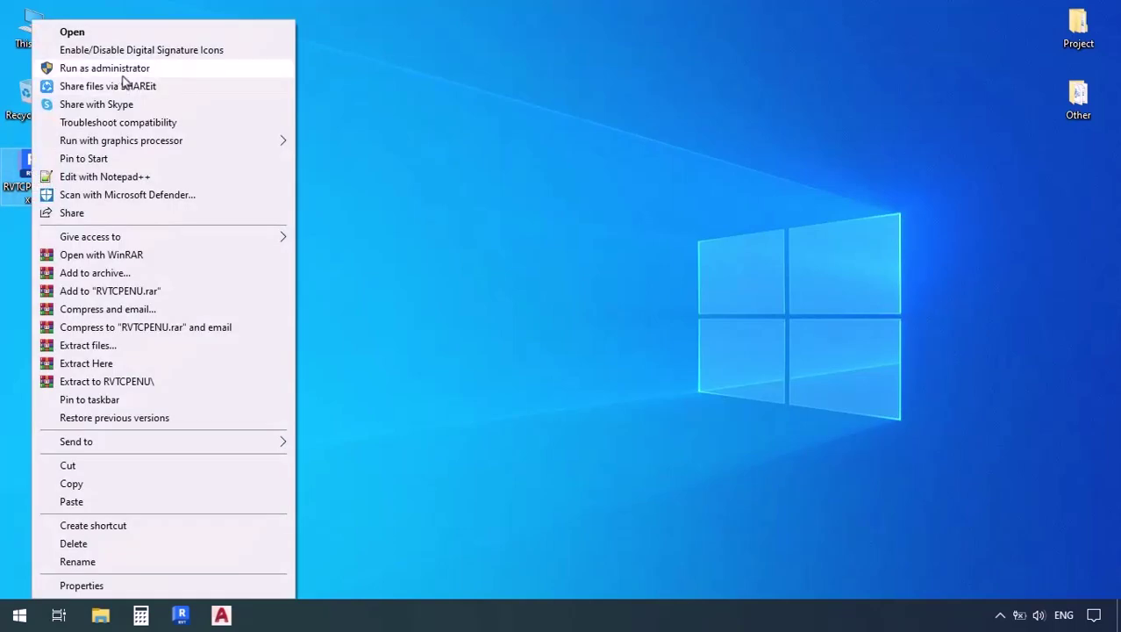
left_click(121, 72)
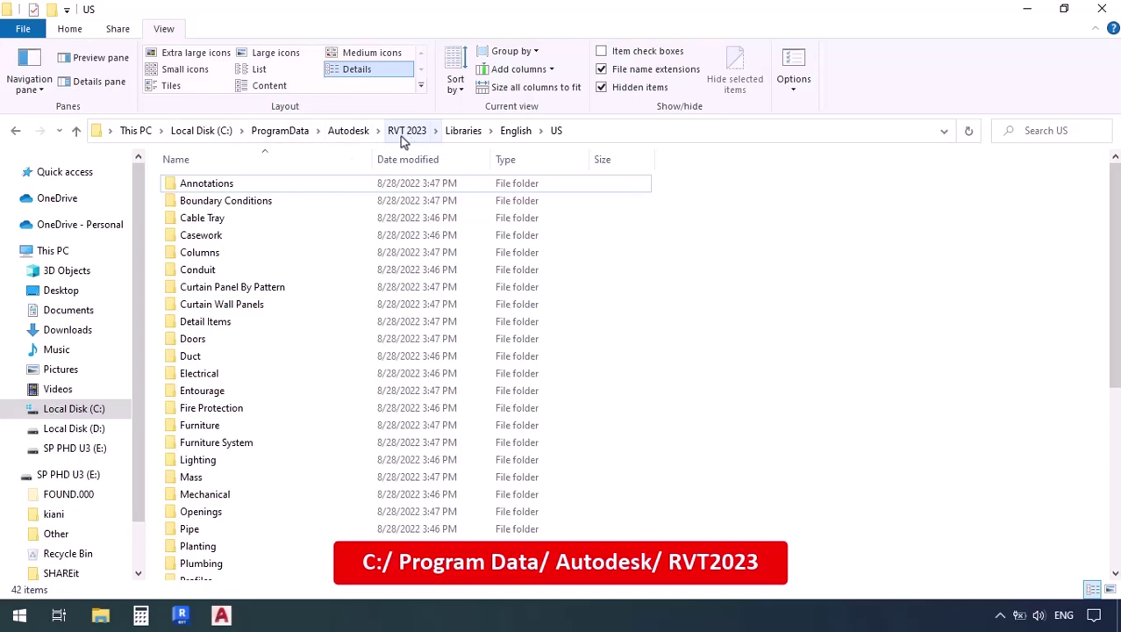
left_click(464, 130)
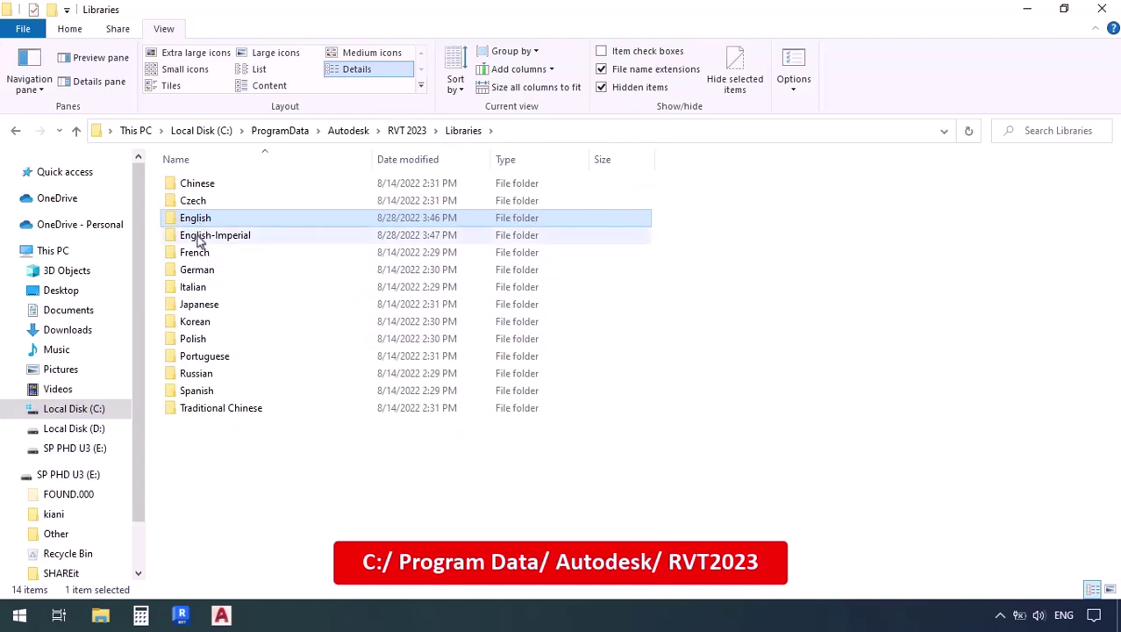
double_click(196, 219)
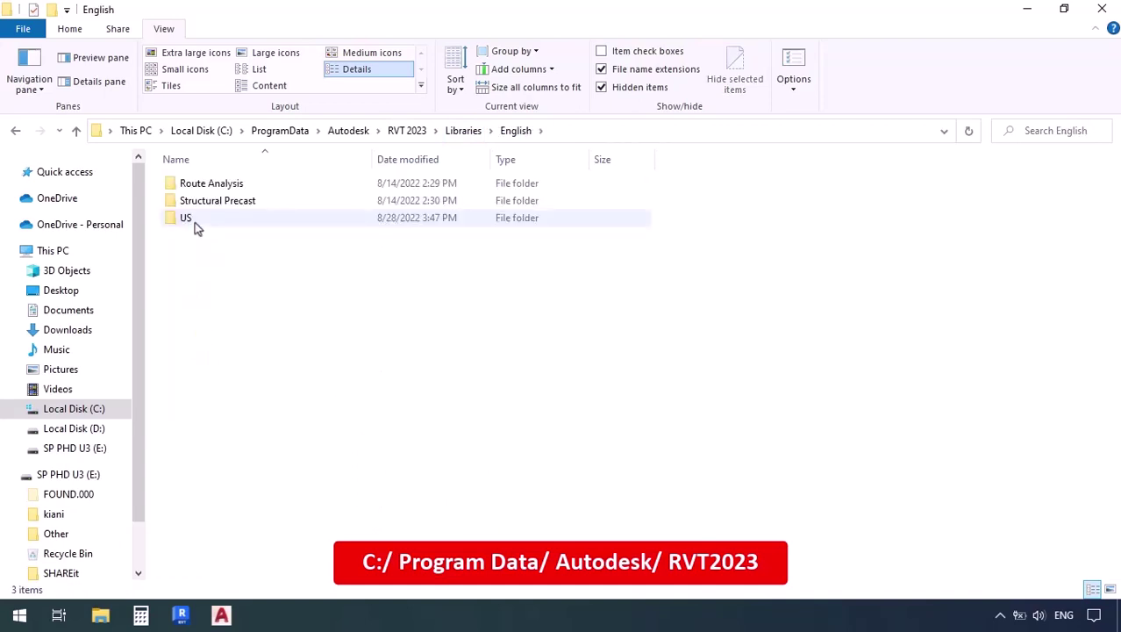
double_click(194, 222)
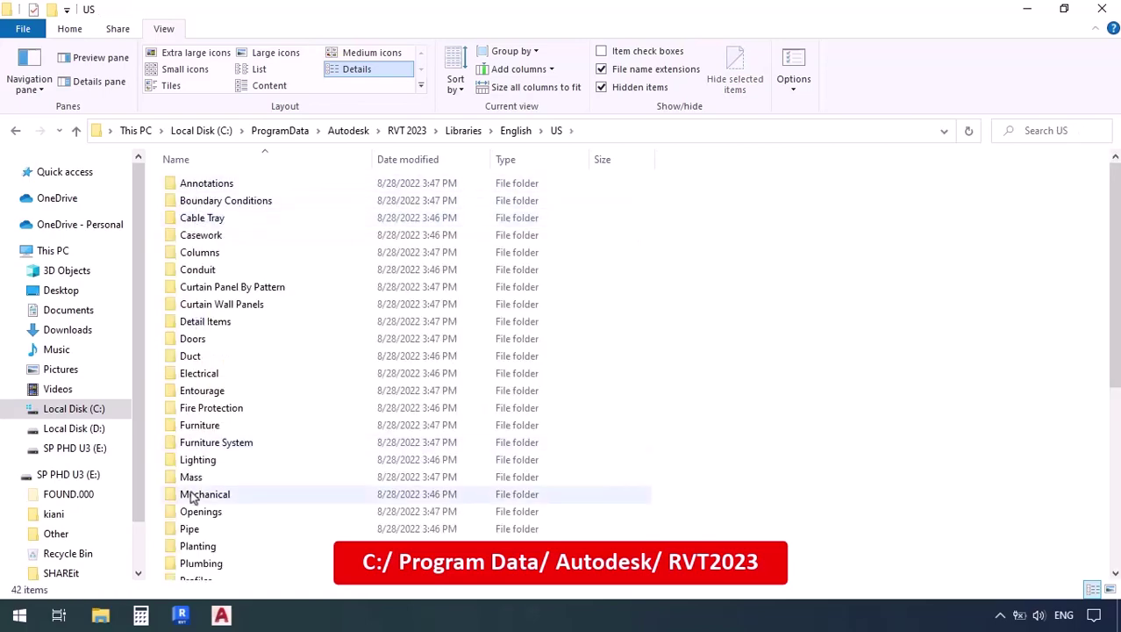